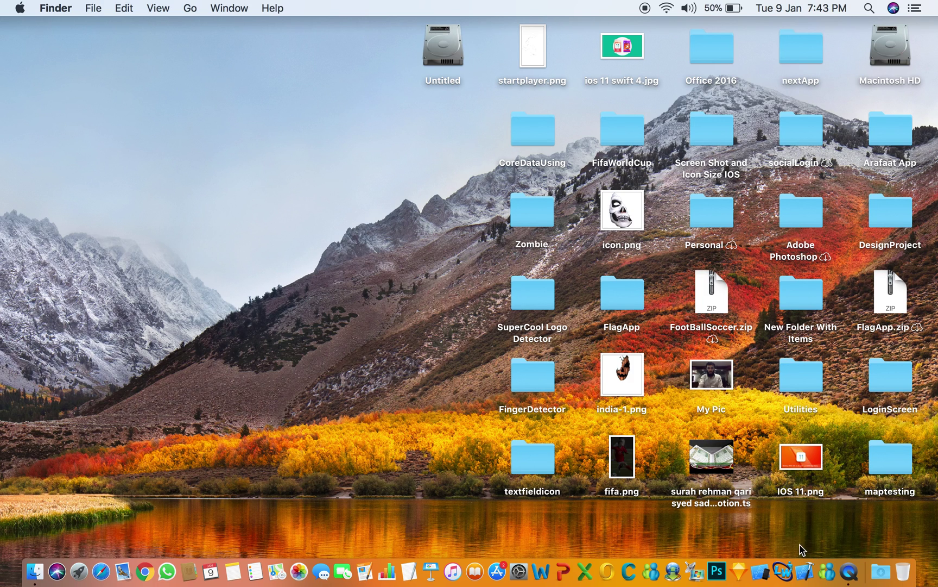
Launch Xcode from the Dock
click(804, 576)
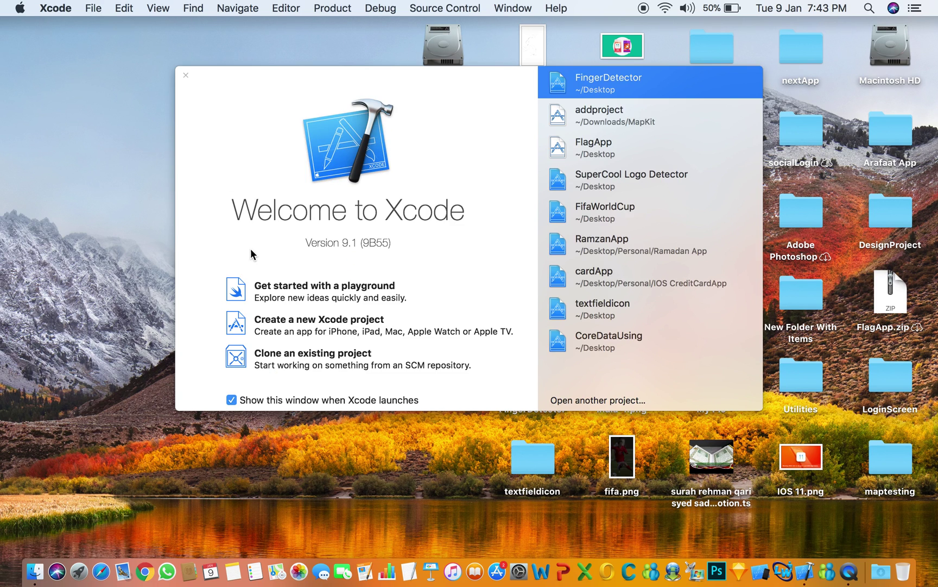
Start a new Single View App project and name the product CollectionViewControl
click(304, 327)
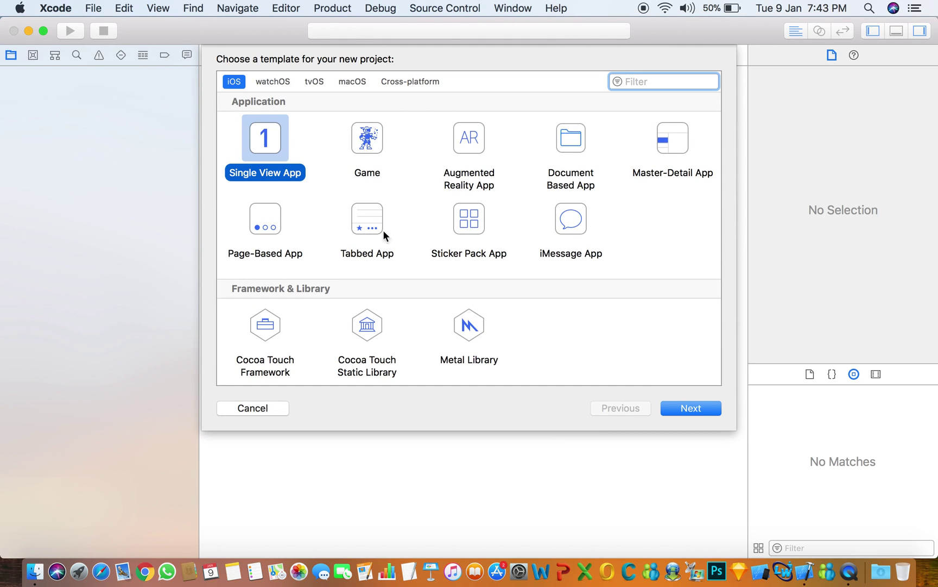
click(689, 410)
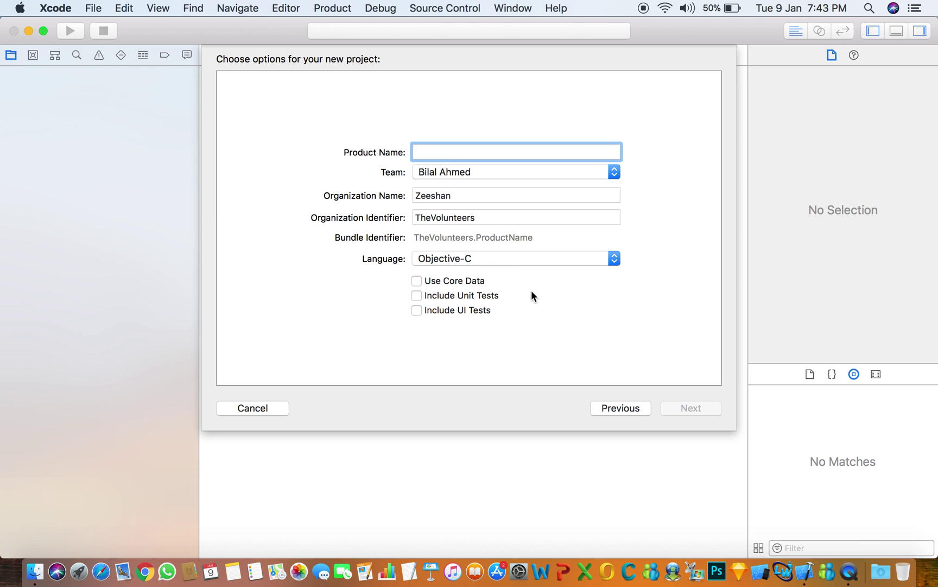
text(Col)
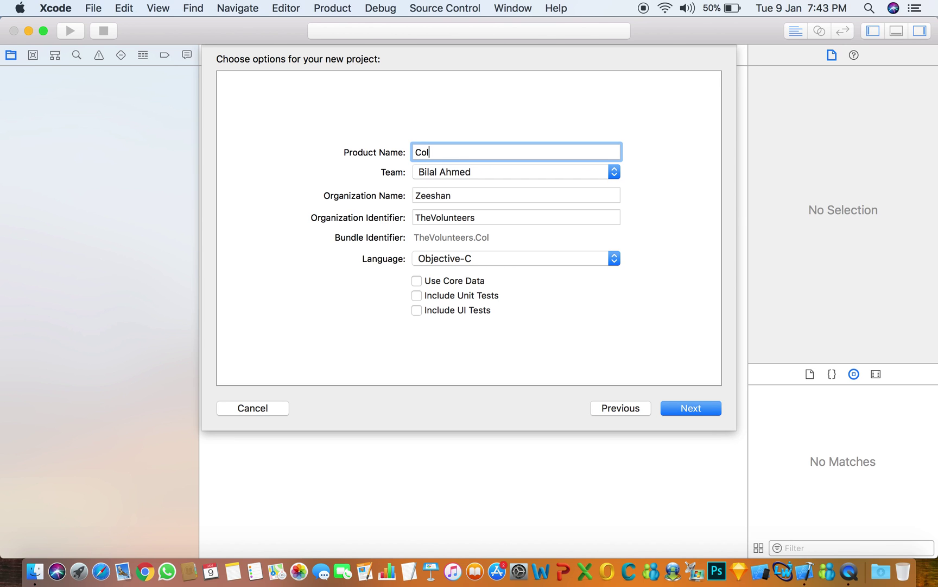
text(lecti)
text(onView)
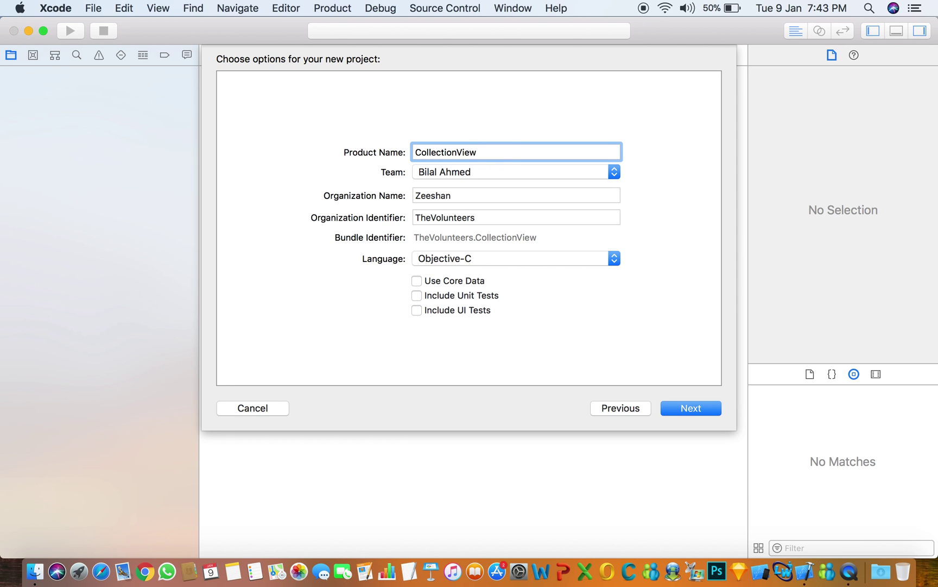
text(Cont)
text(rol)
key(BackSpace)
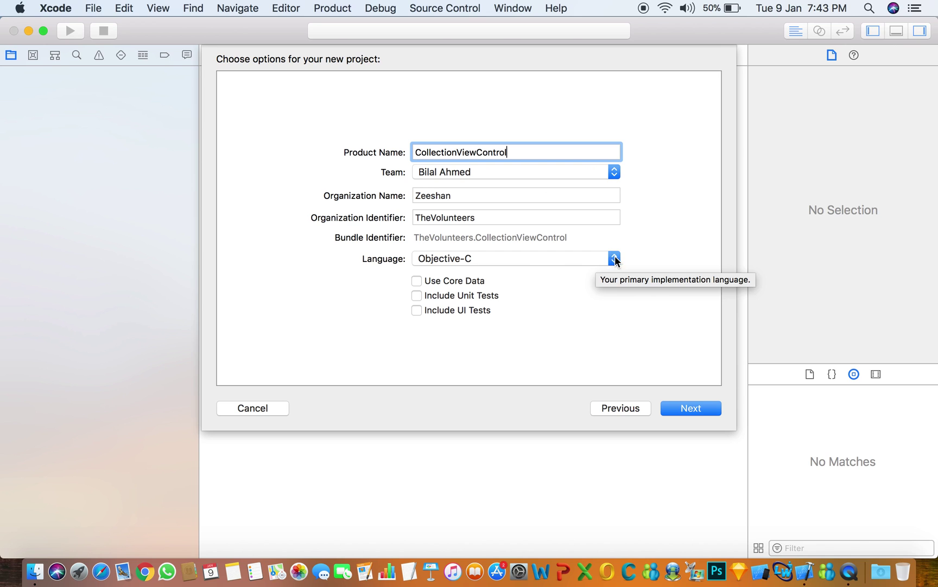
Set the project language to Swift and move on to choosing a save location
click(615, 259)
click(559, 245)
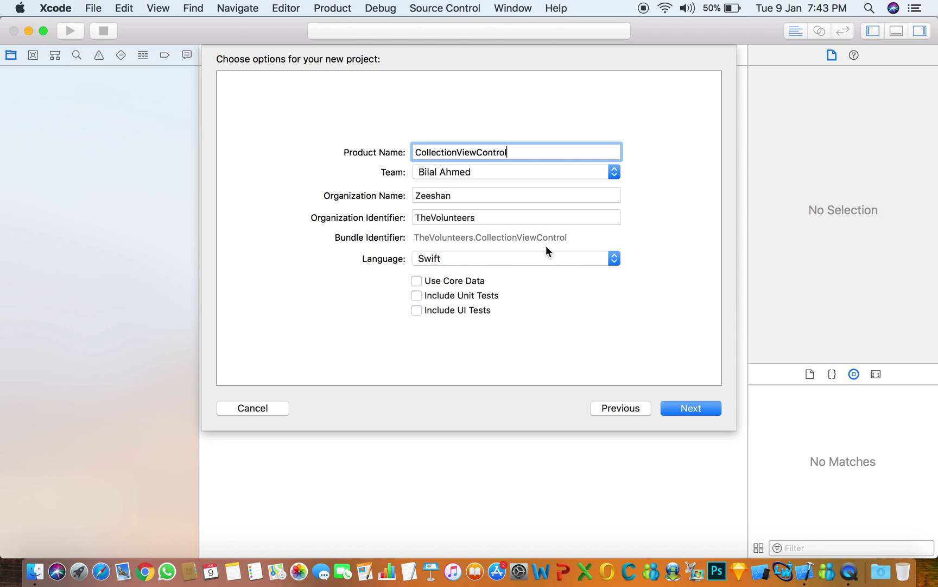
click(687, 408)
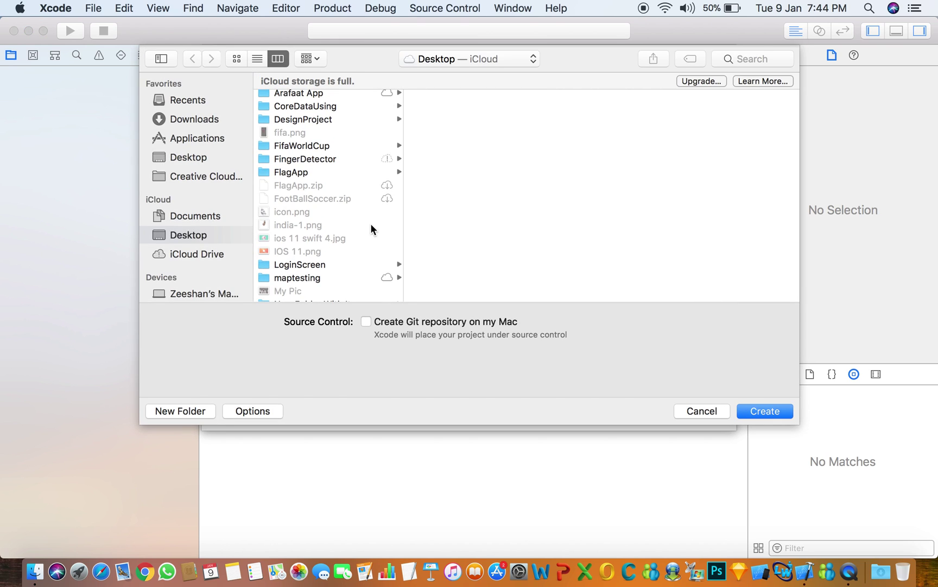
Create the project on the Desktop, target the iPhone X simulator, and open Main.storyboard
click(766, 409)
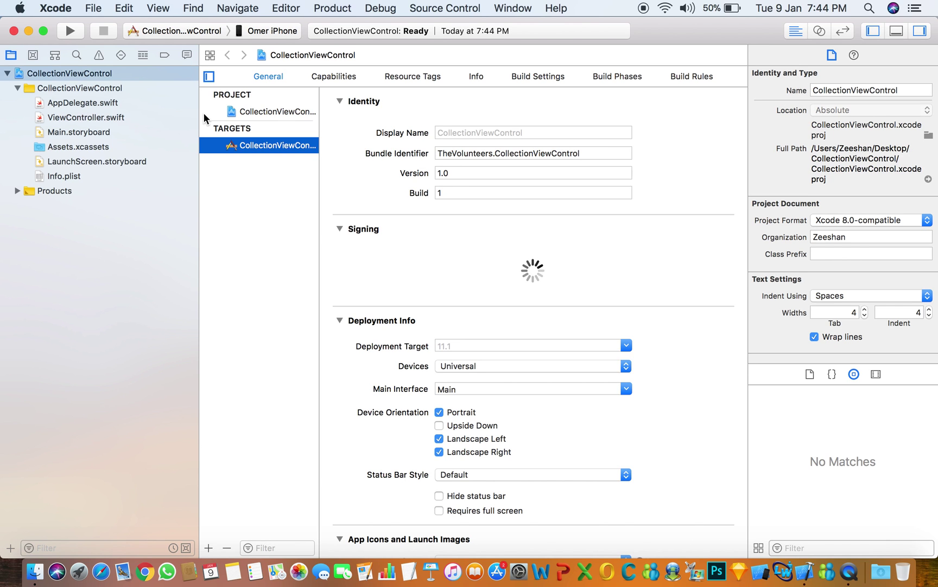
click(273, 32)
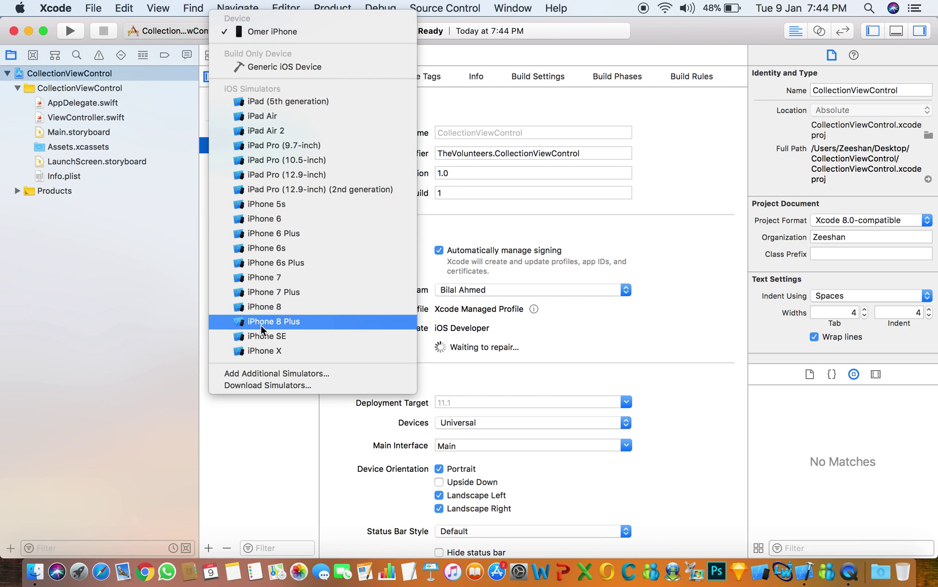
click(268, 352)
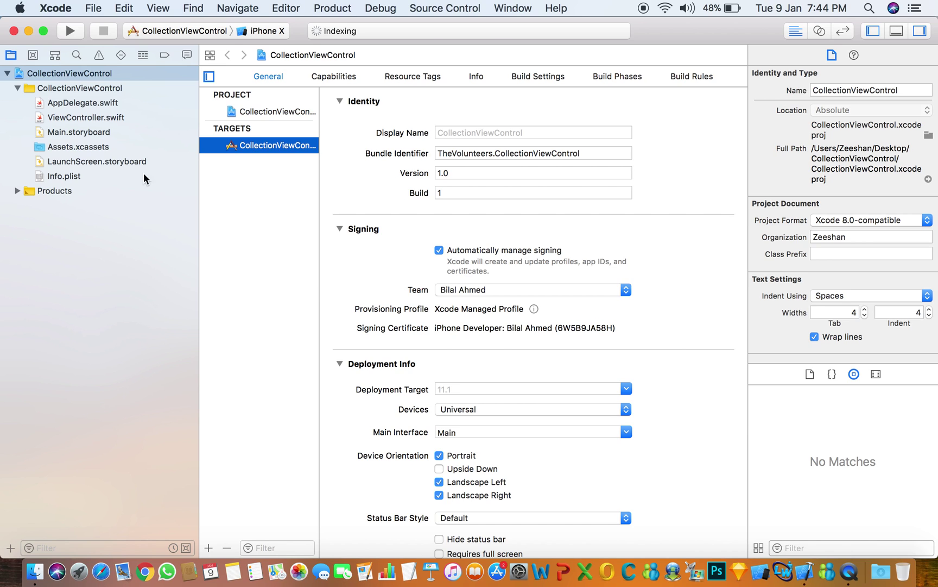
click(58, 134)
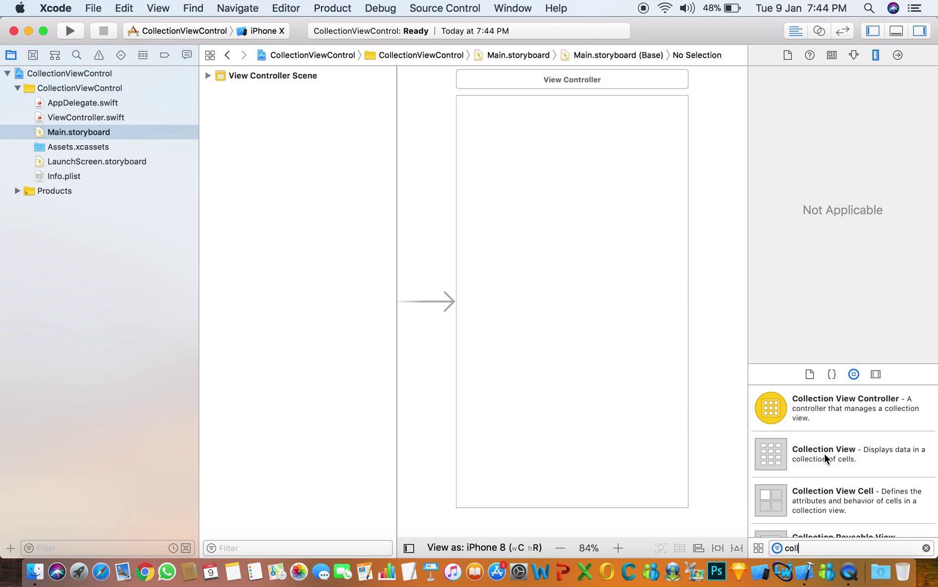
Drop a collection view into the scene and stretch it to fill the view controller
mouse_move(824, 453)
mouse_down()
mouse_move(555, 176)
mouse_move(531, 132)
mouse_up()
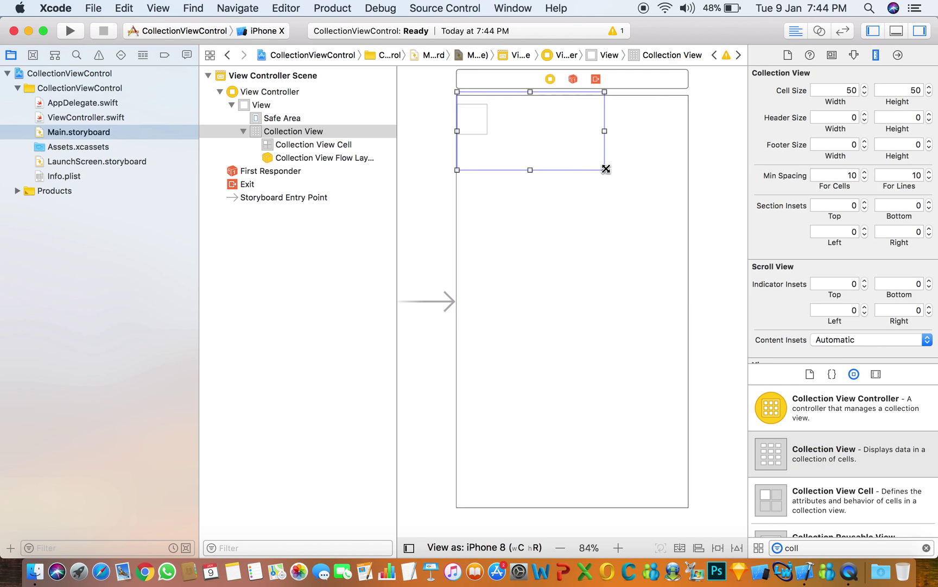
drag(604, 169, 693, 391)
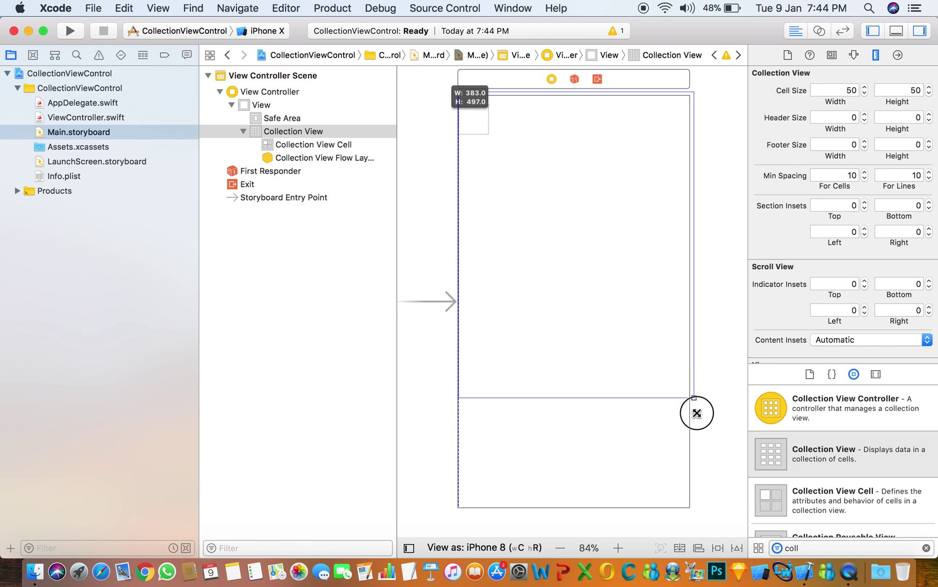
drag(692, 391, 688, 506)
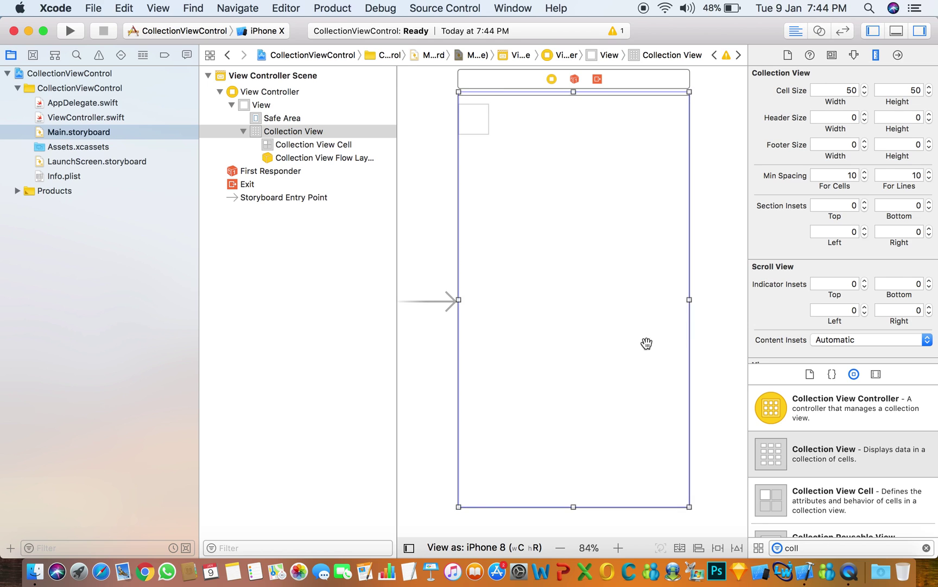
drag(574, 90, 574, 95)
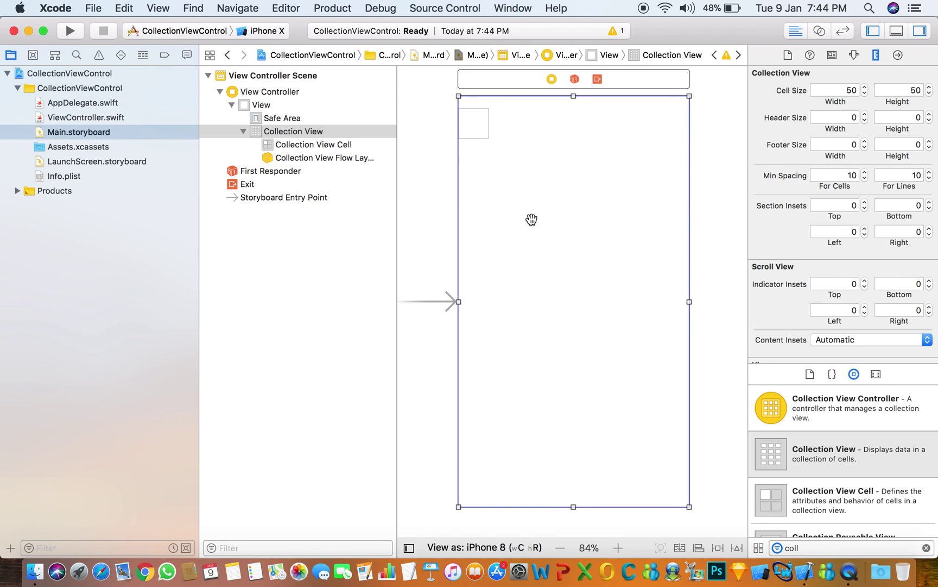
Pin the collection view to all four edges with zero-spacing constraints
click(718, 548)
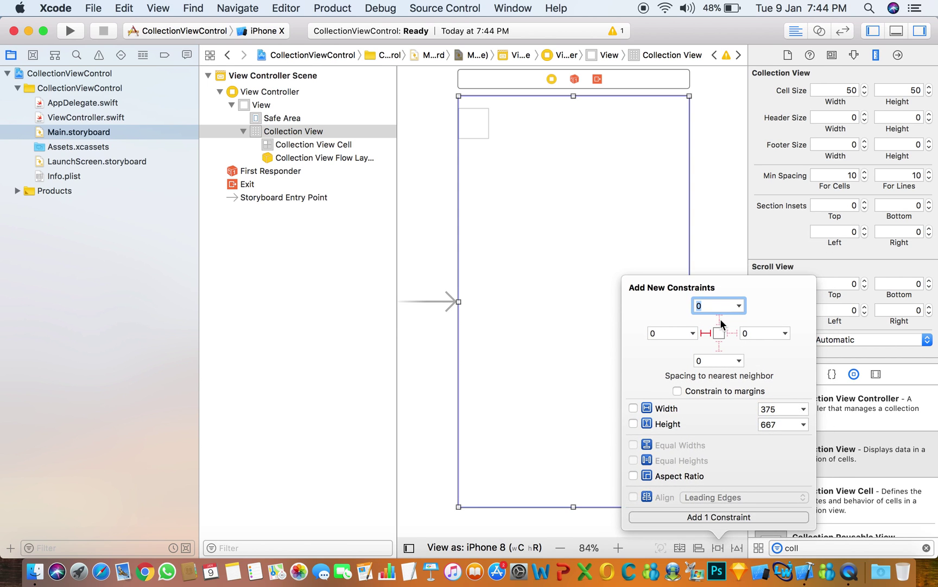
click(720, 318)
click(699, 517)
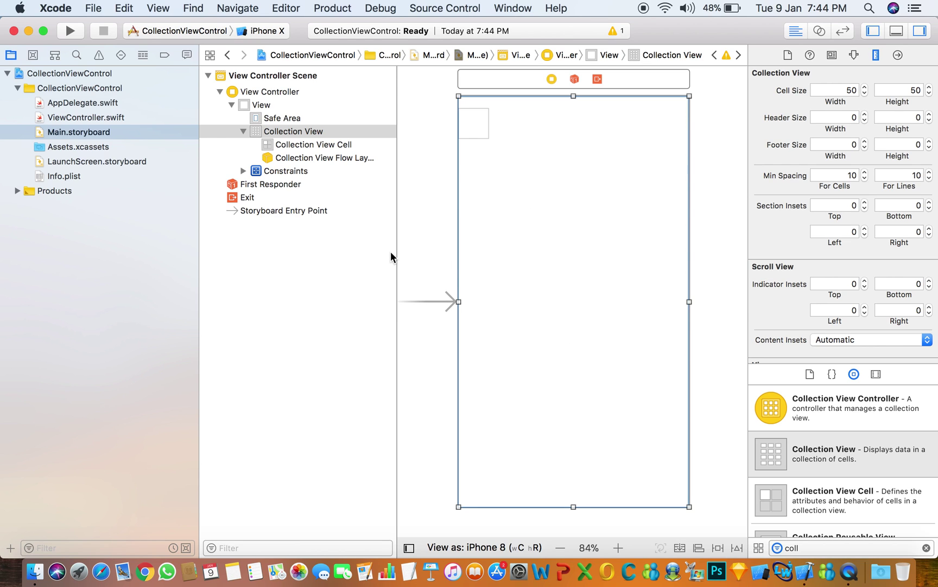
scroll(531, 269, up, 2)
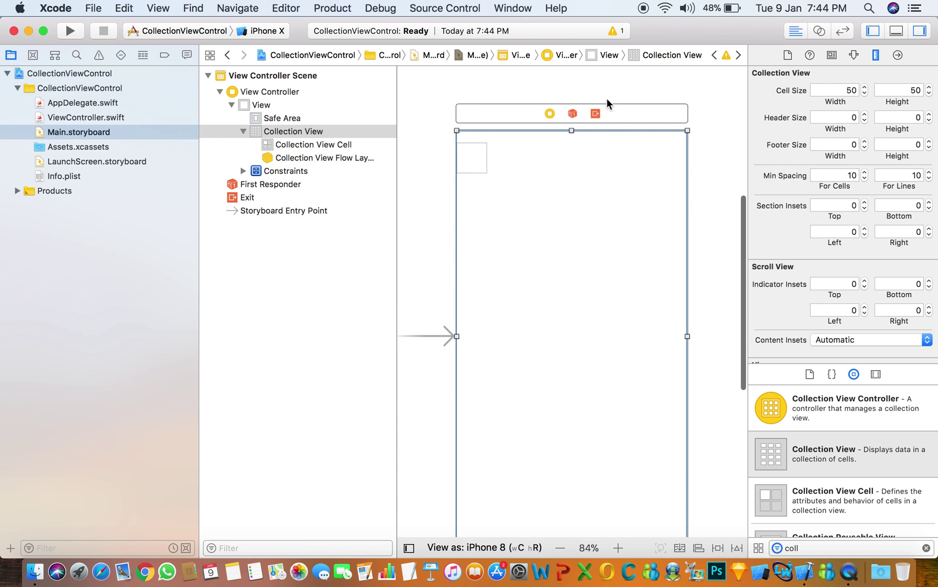
Connect the collection view's dataSource and delegate to the view controller and select its scene
drag(551, 226, 548, 117)
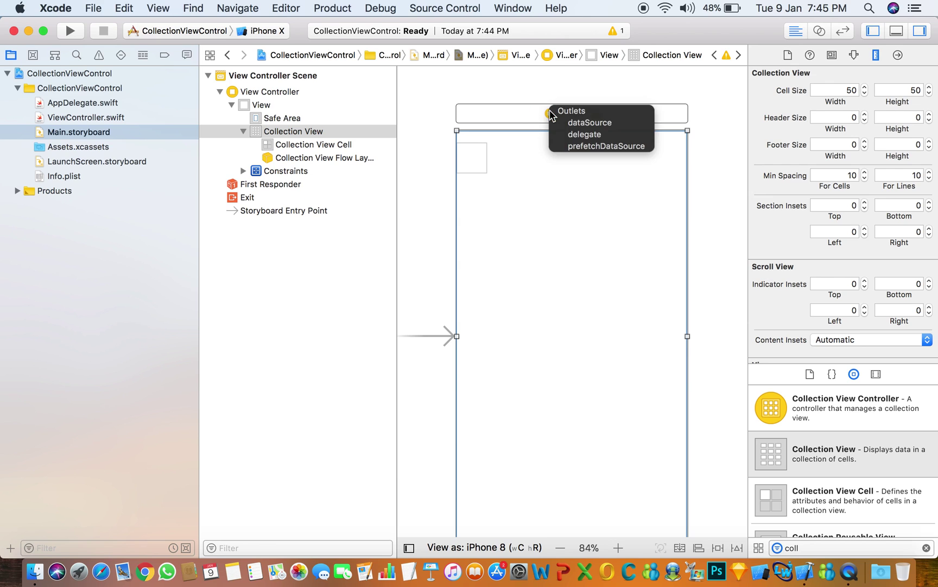
click(580, 122)
drag(542, 208, 548, 116)
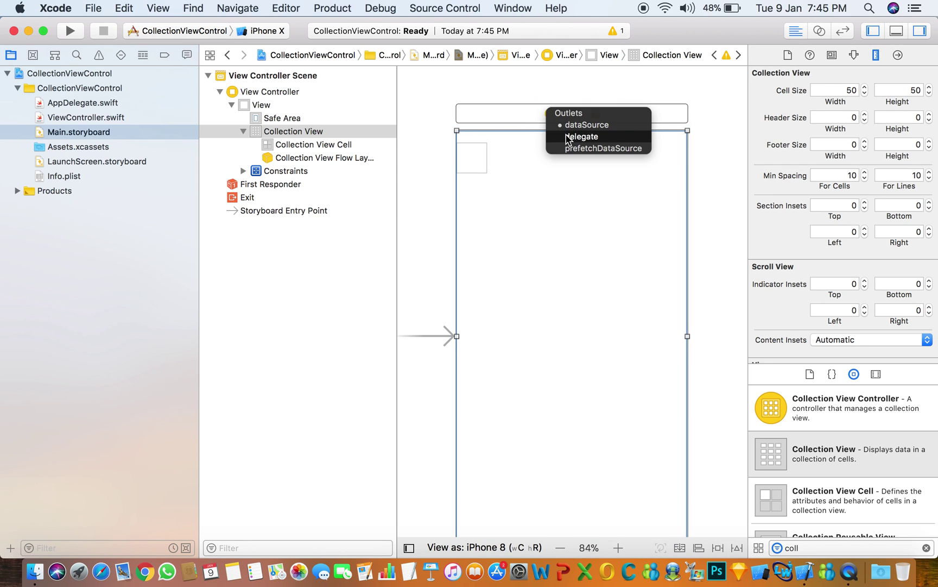
click(580, 137)
scroll(511, 266, down, 2)
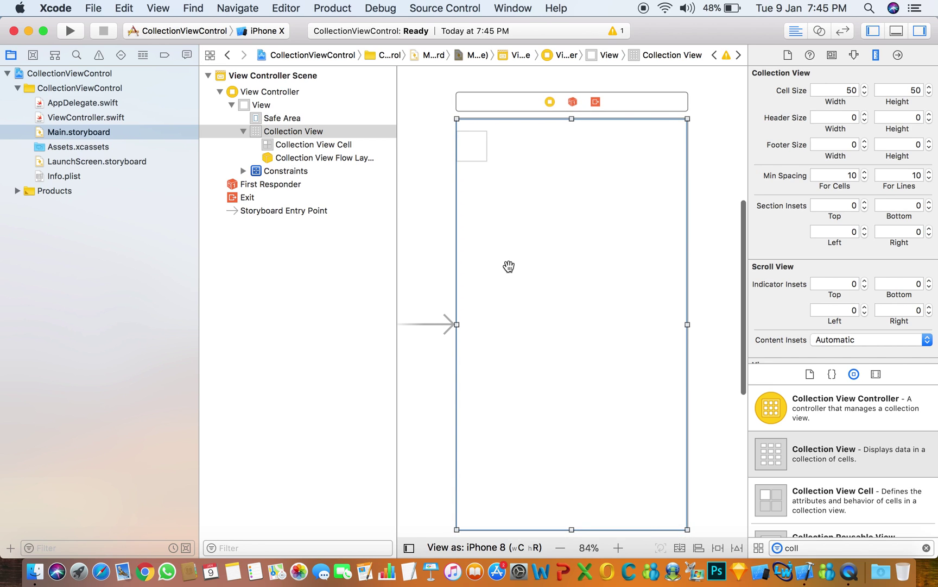
click(551, 102)
scroll(526, 237, right, 1)
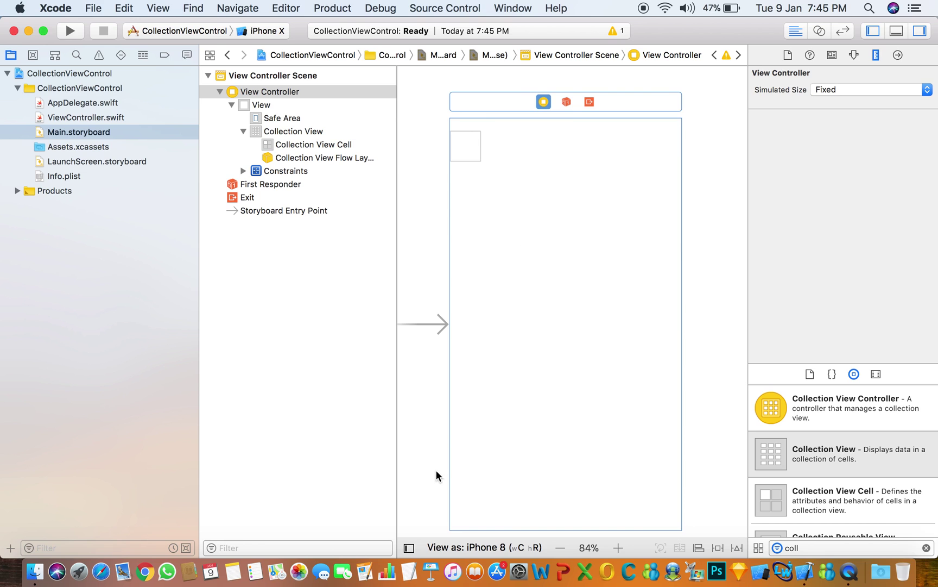
Hide the scene outline and show ViewController.swift beside the storyboard in the Assistant Editor
click(410, 548)
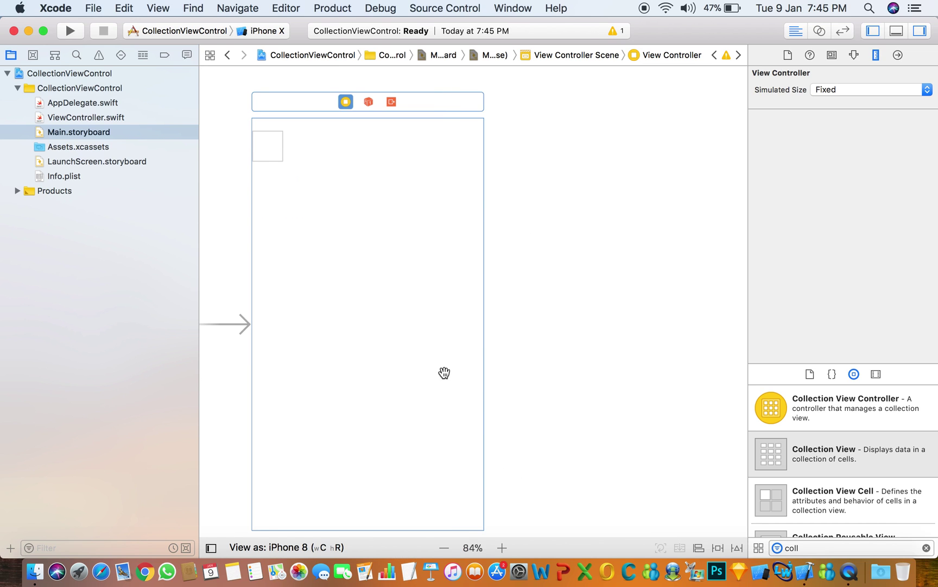
click(820, 35)
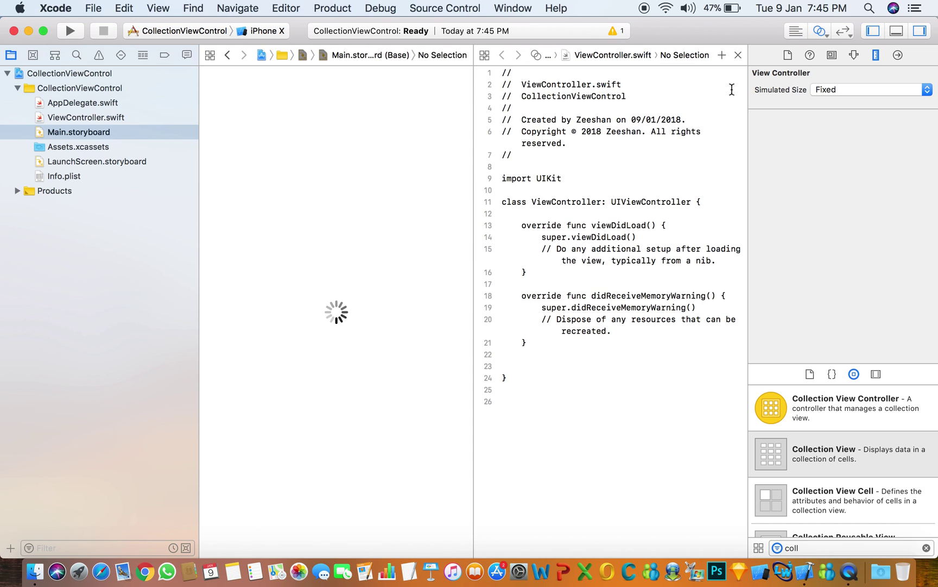
scroll(262, 208, left, 3)
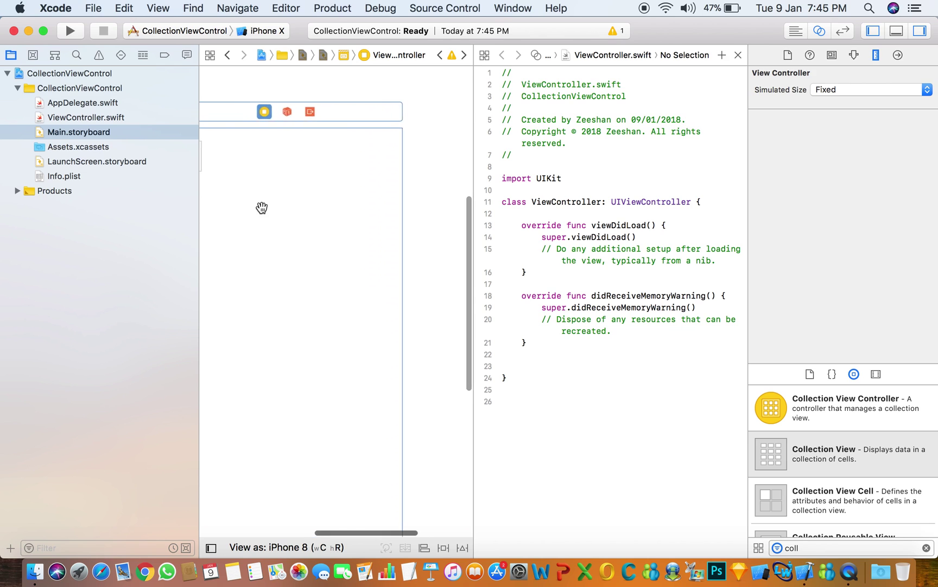
click(306, 202)
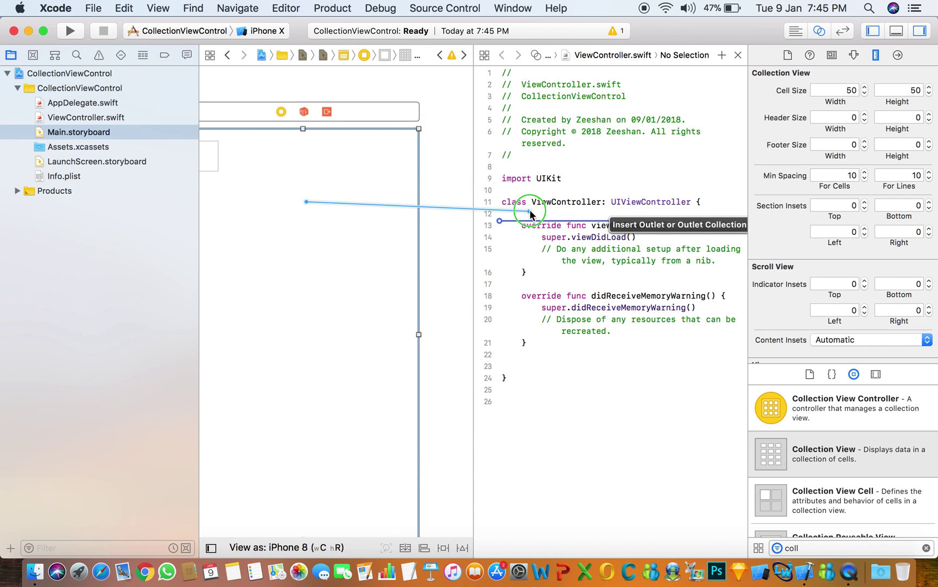
Create an IBOutlet named testCollection from the collection view in ViewController.swift
drag(306, 202, 529, 209)
text(m)
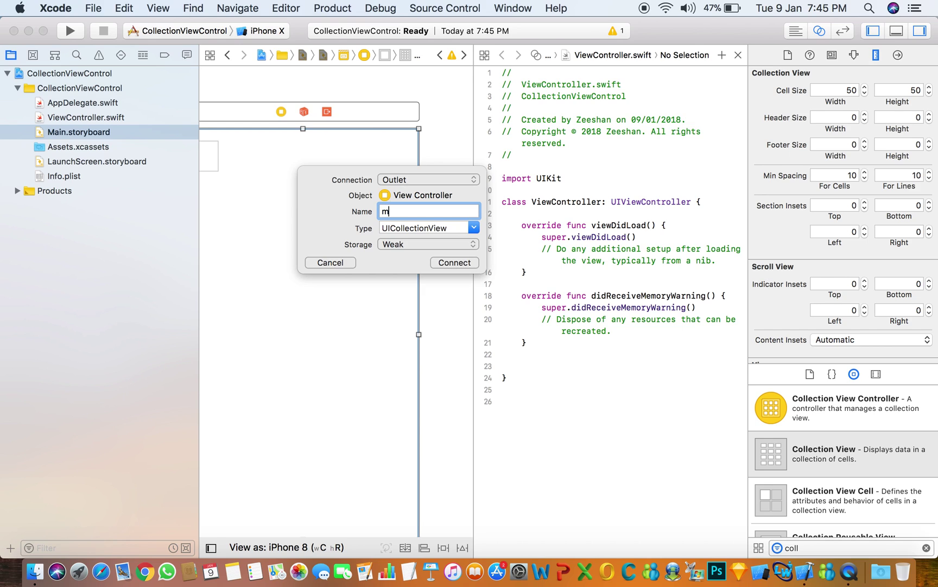
text(yCol)
key(BackSpace)
key(BackSpace)
key(BackSpace)
key(BackSpace)
key(BackSpace)
text(te)
text(st)
text(C)
text(olle)
text(ction)
click(444, 262)
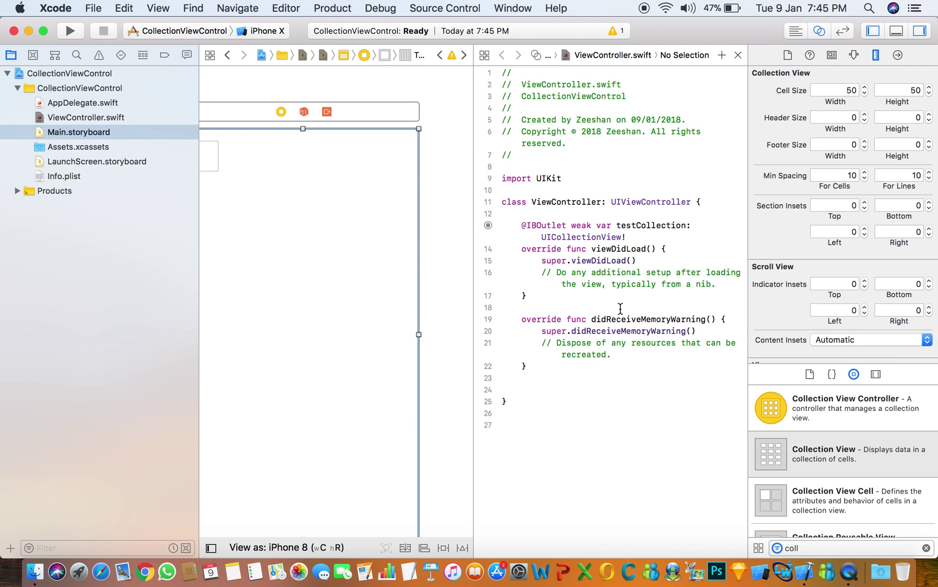
Return to a single editor on ViewController.swift and begin an extension of ViewController after the class
click(738, 56)
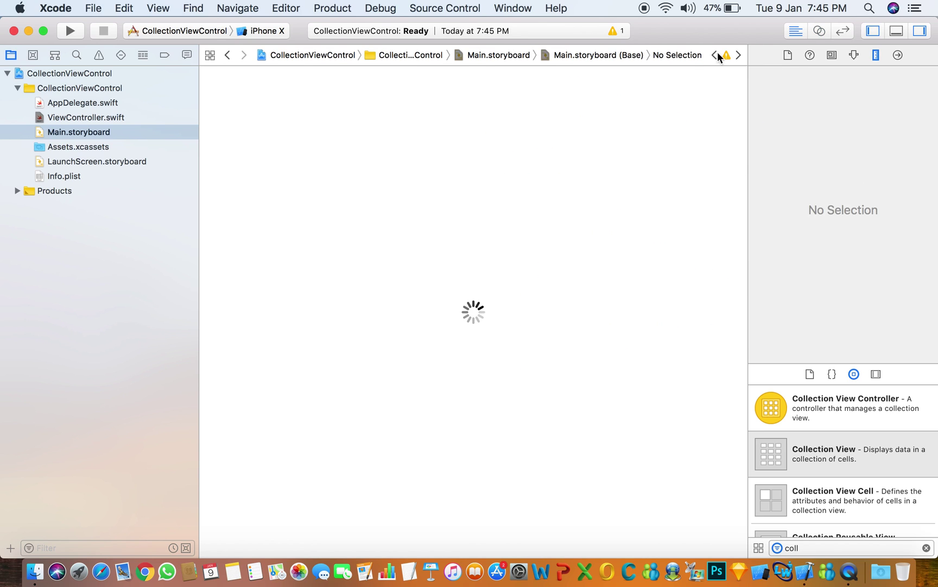
click(86, 117)
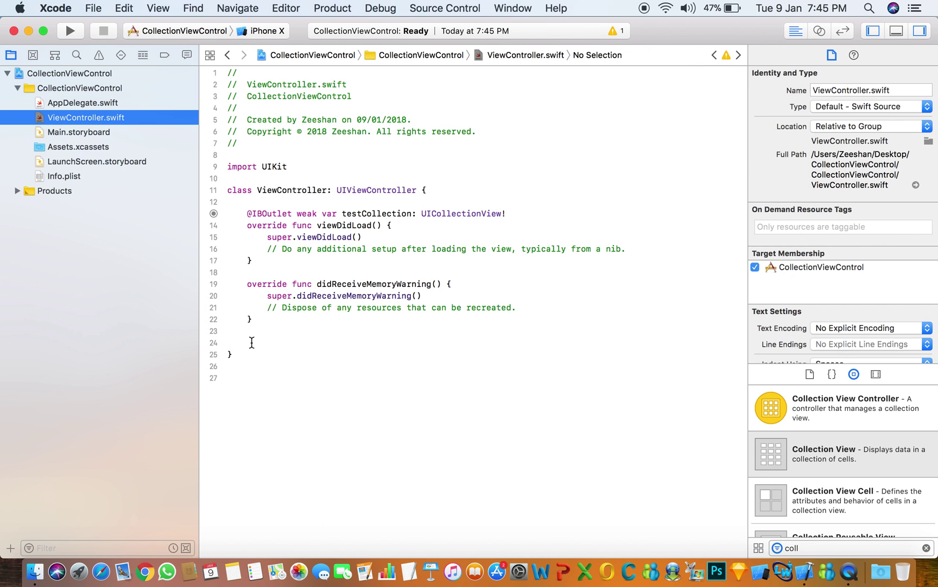
click(238, 365)
text(ext)
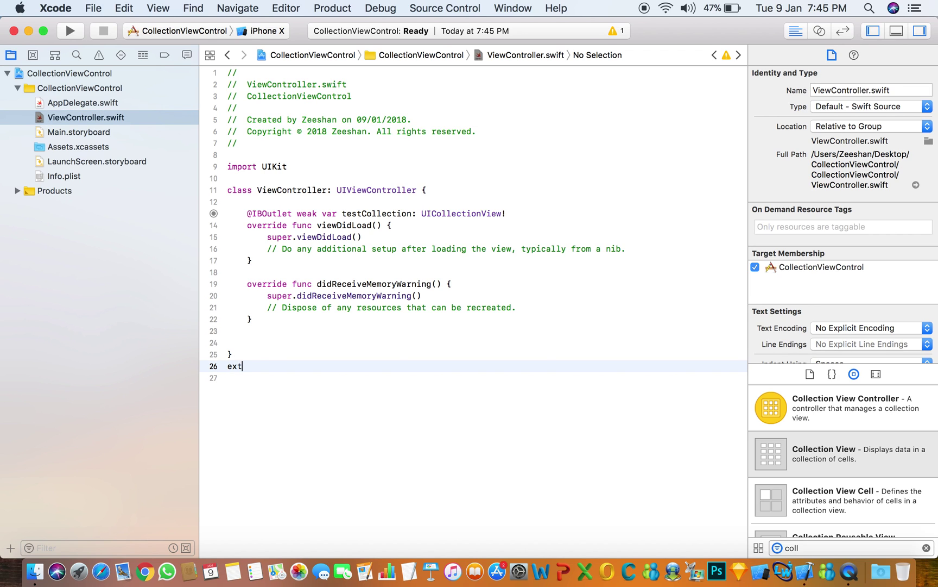
text(en)
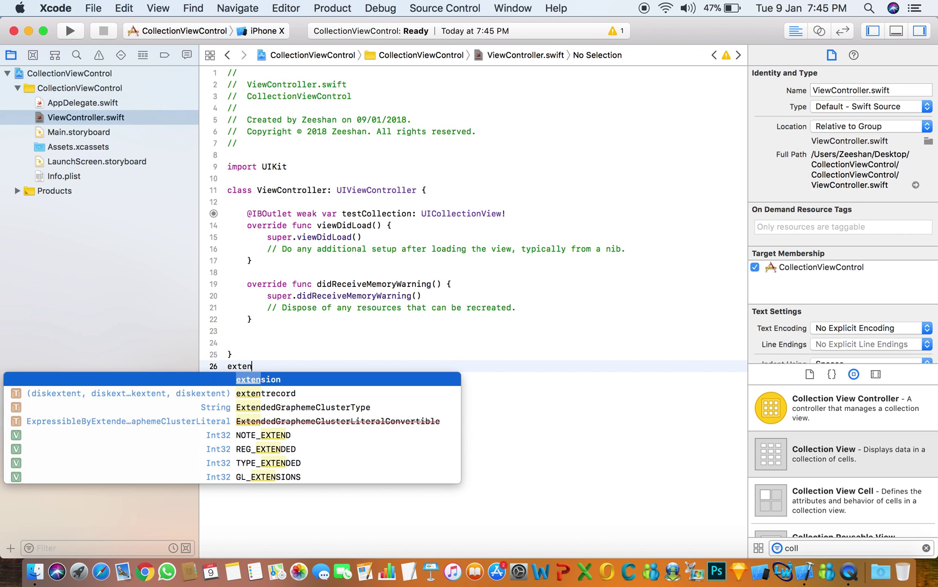
key(Return)
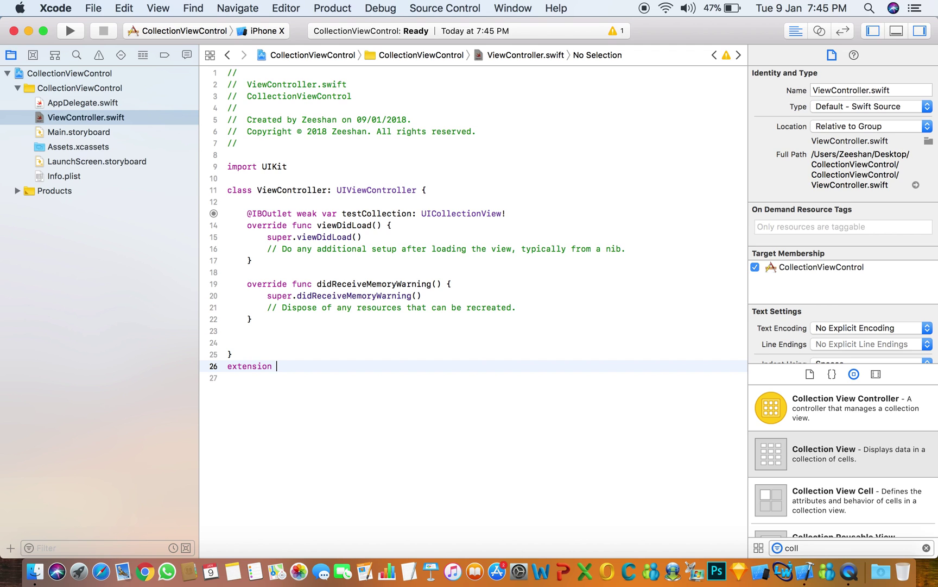
text(iew)
key(Return)
text(:Ui)
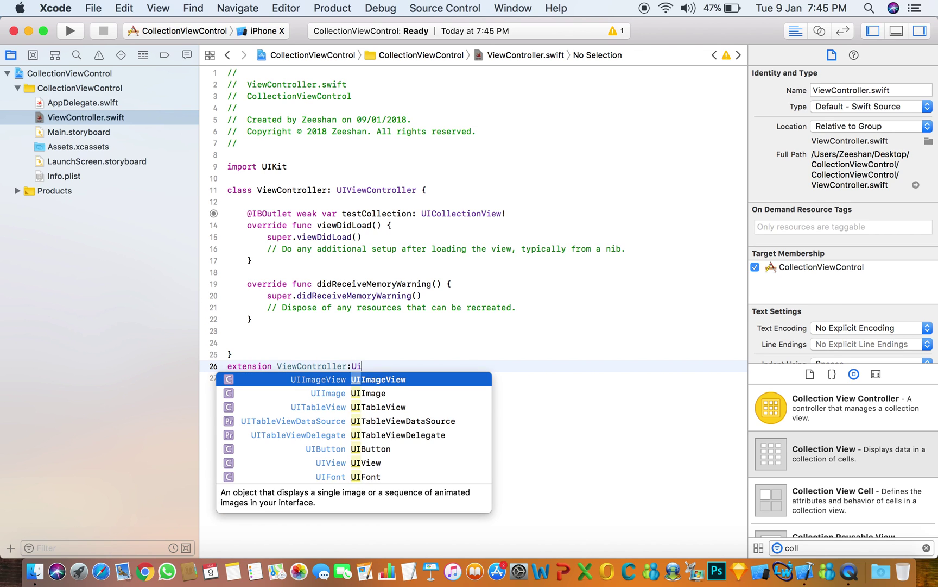
text(collec)
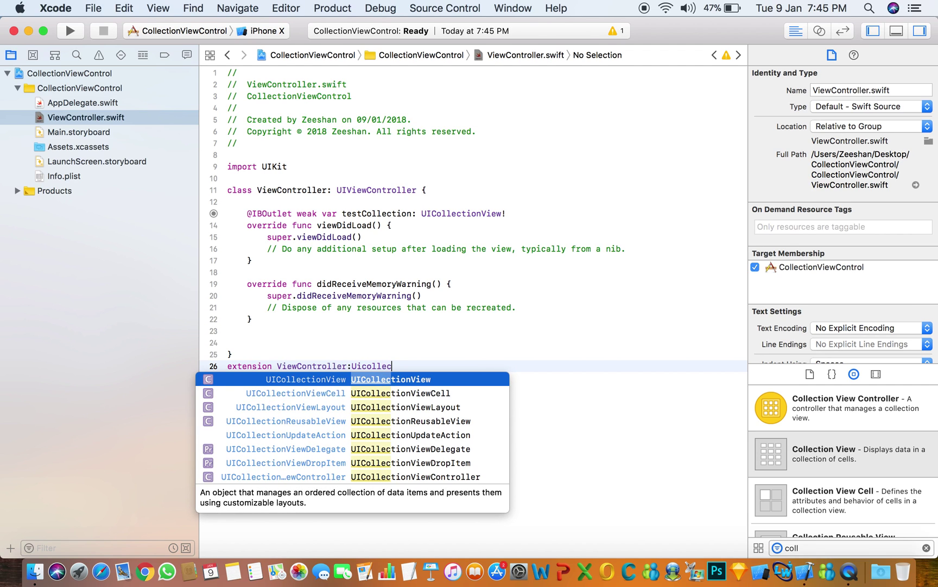
text(ti)
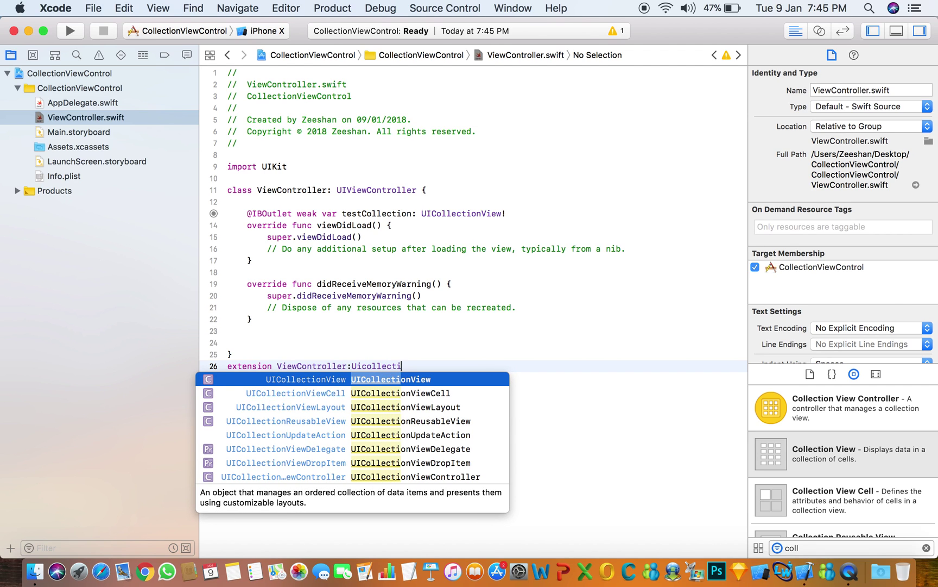
text(onview)
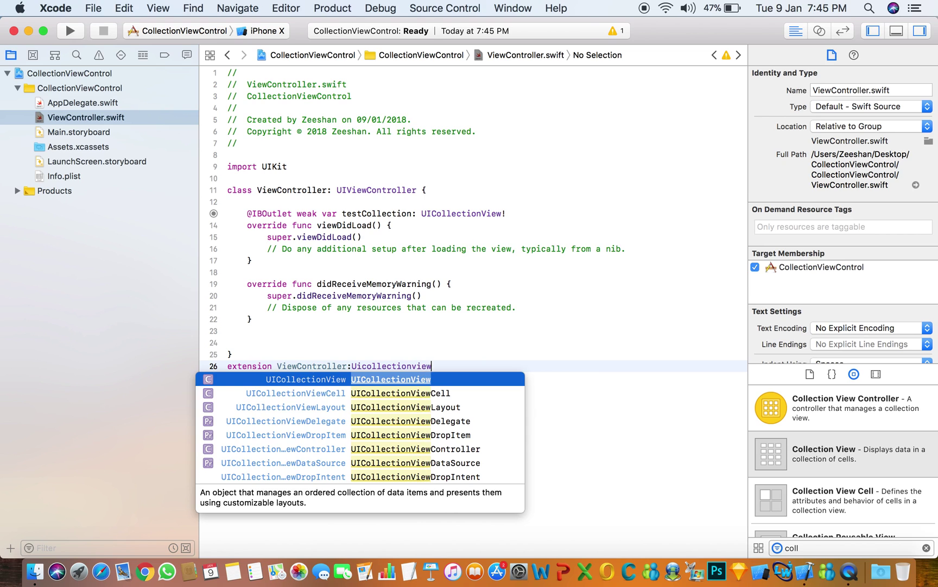
Adopt UICollectionViewDelegate and UICollectionViewDataSource in the extension with an empty body
key(Down)
key(Down)
key(Down)
key(Return)
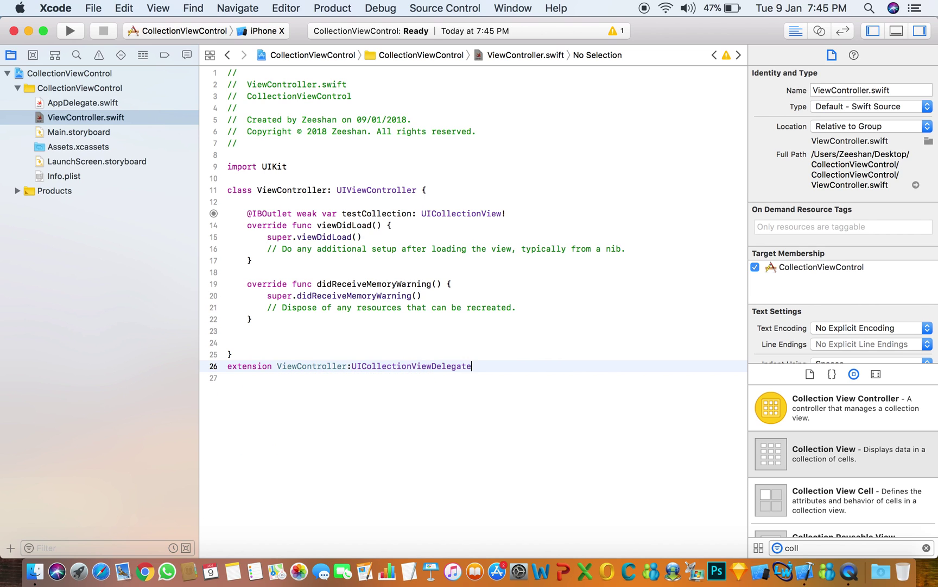
text(,)
text(Ui)
key(Down)
key(Down)
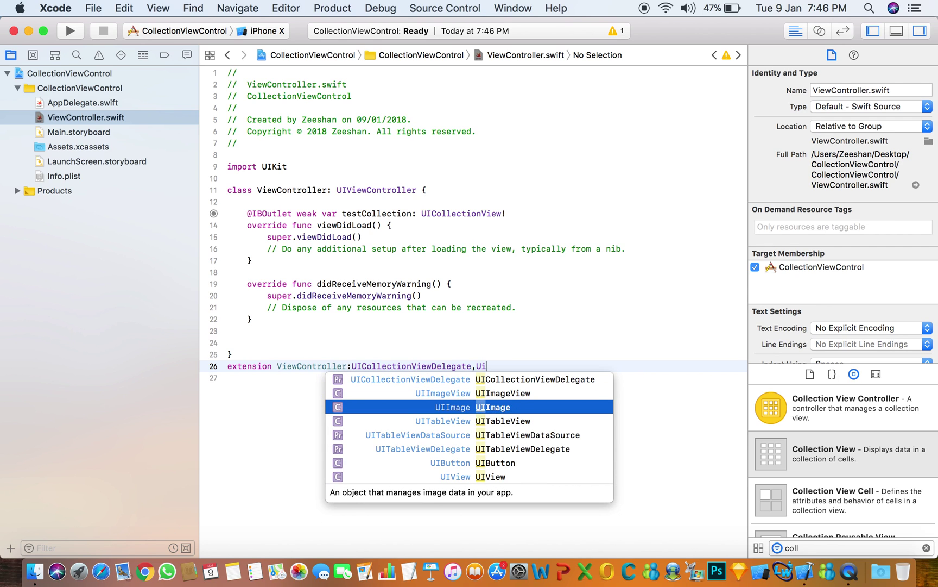
key(Down)
key(Down)
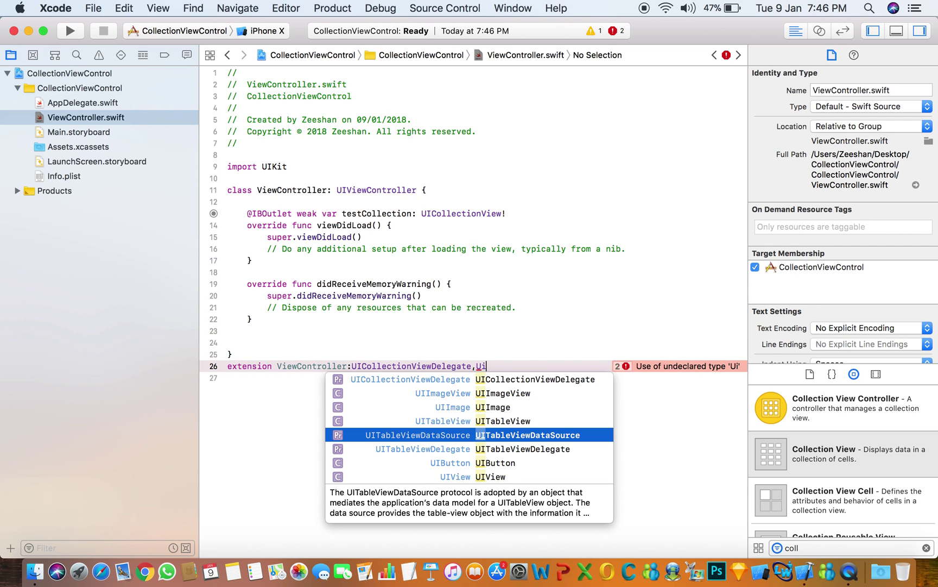
text(co)
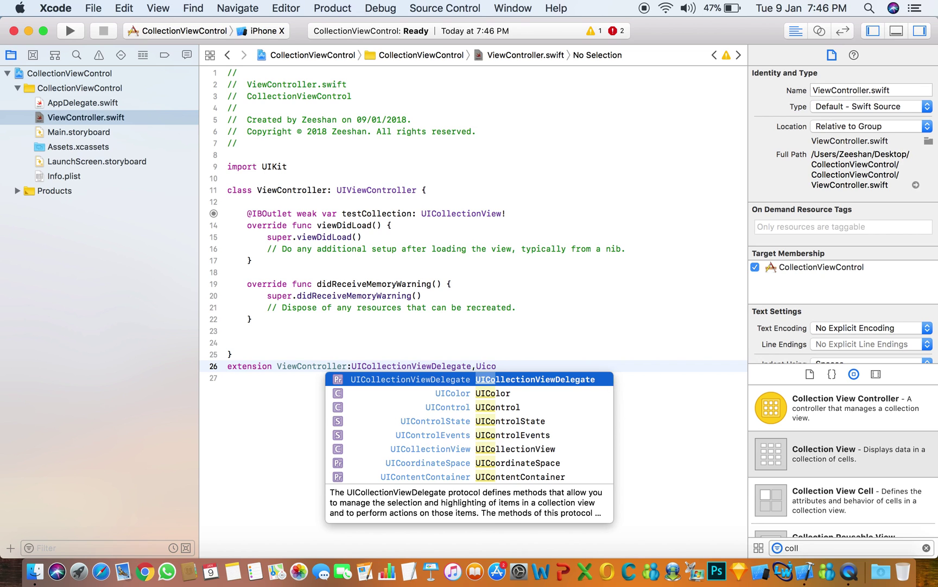
text(llection)
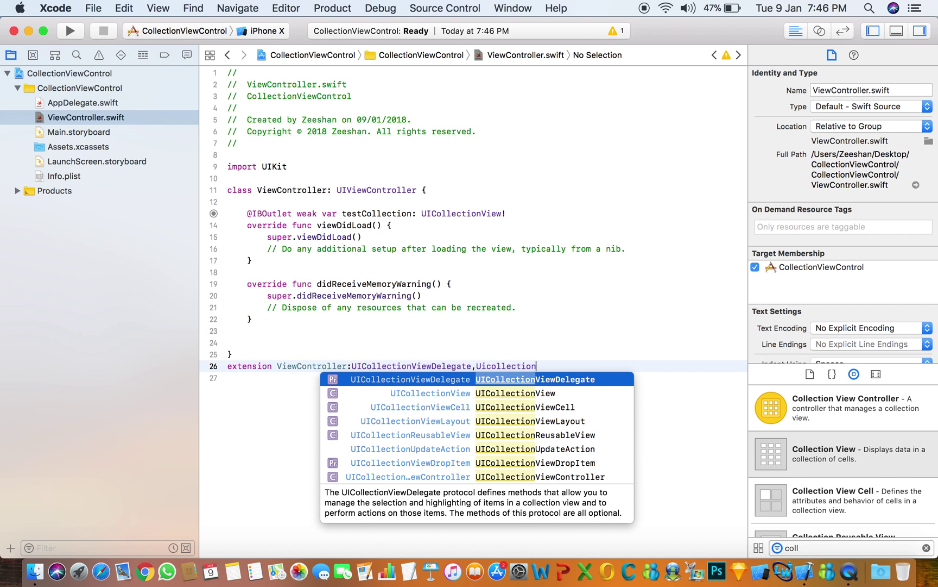
text(viewda)
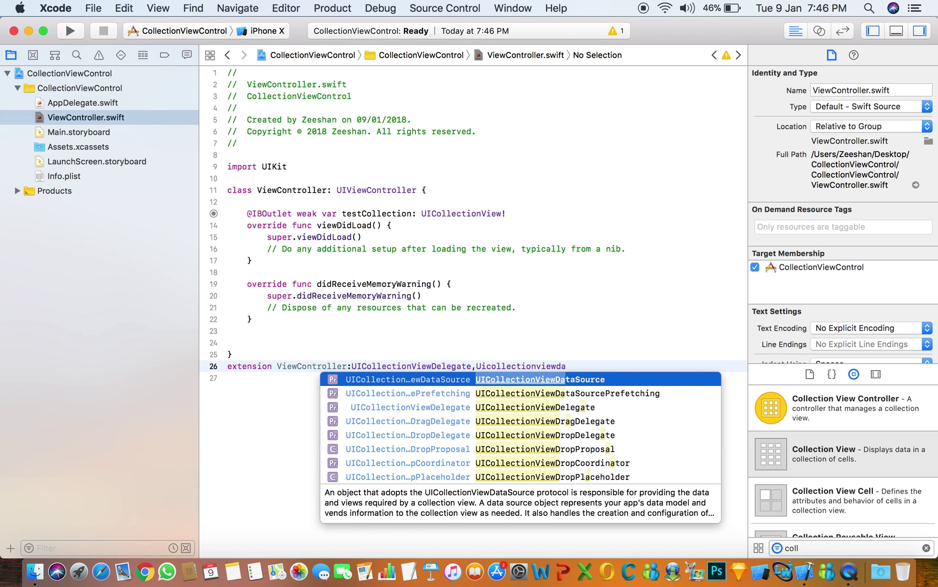
key(Return)
text({)
key(Return)
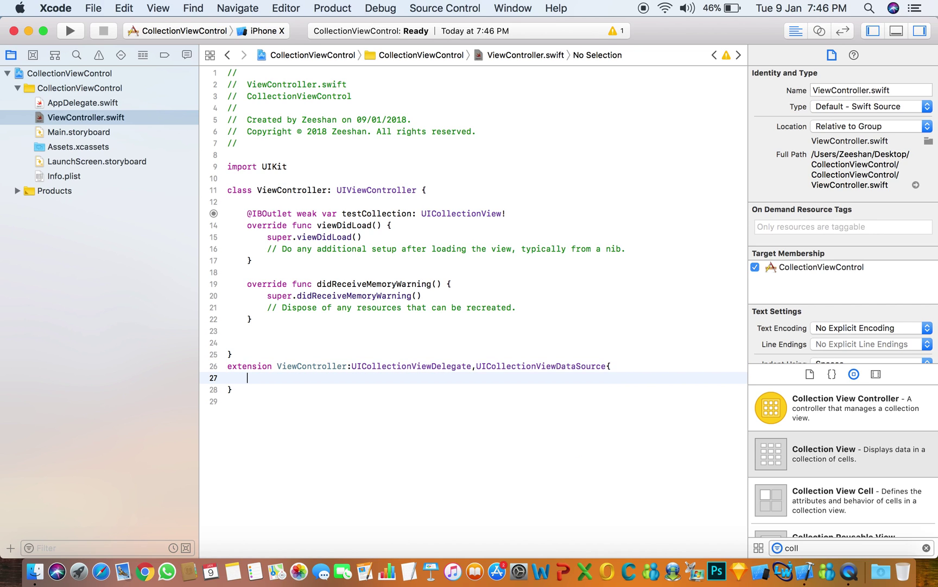
key(BackSpace)
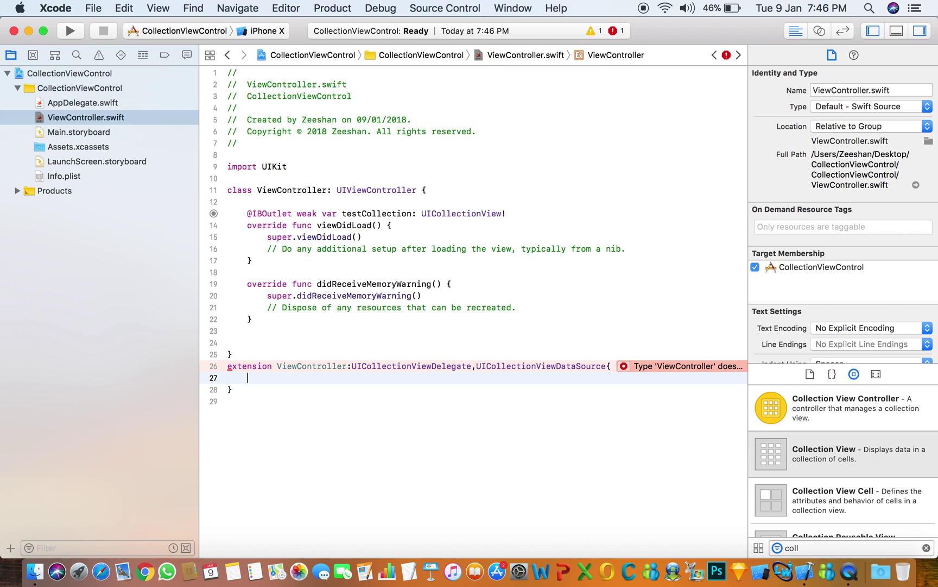
click(622, 366)
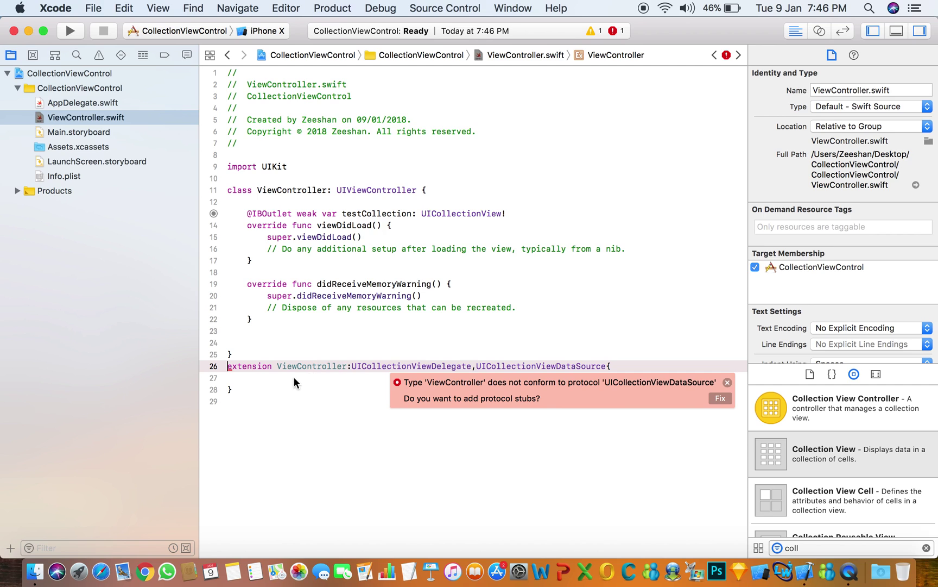
click(277, 375)
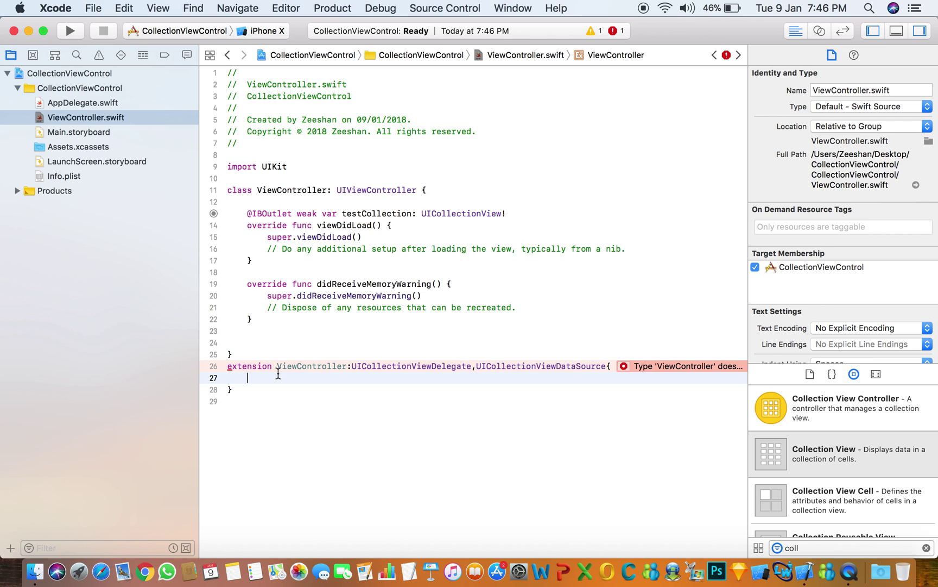
text(coll)
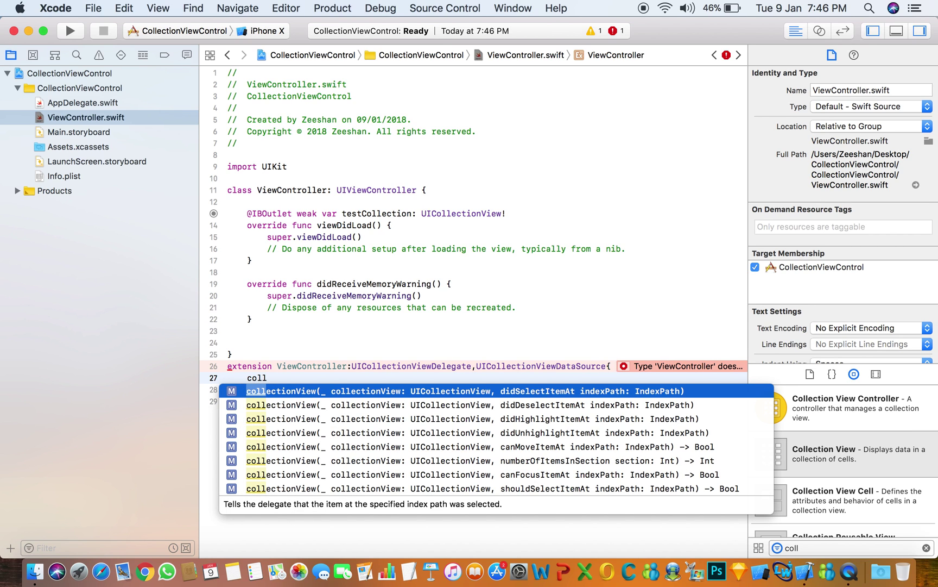
Insert an empty didSelectItemAt method stub from autocomplete
key(Down)
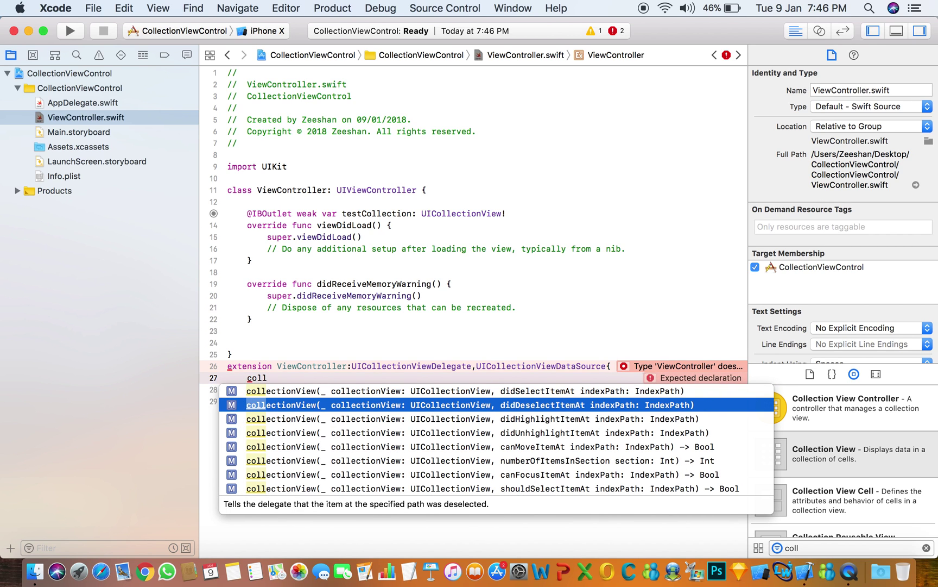
key(Up)
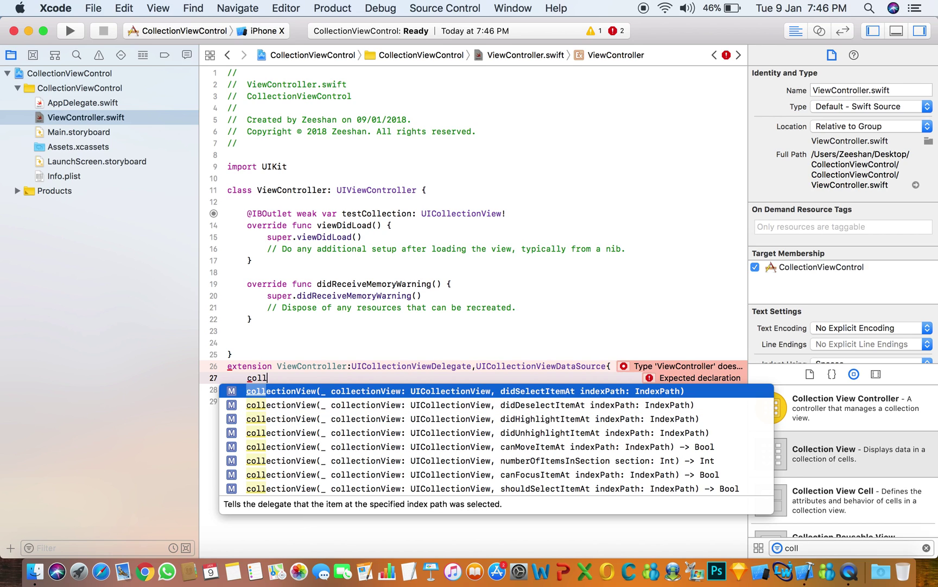
key(Return)
key(BackSpace)
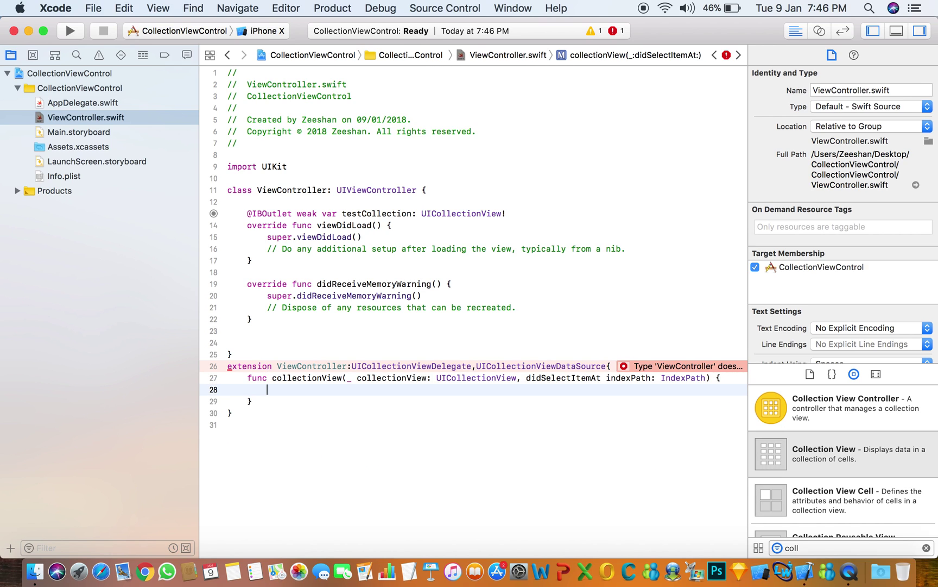
key(Down)
key(Return)
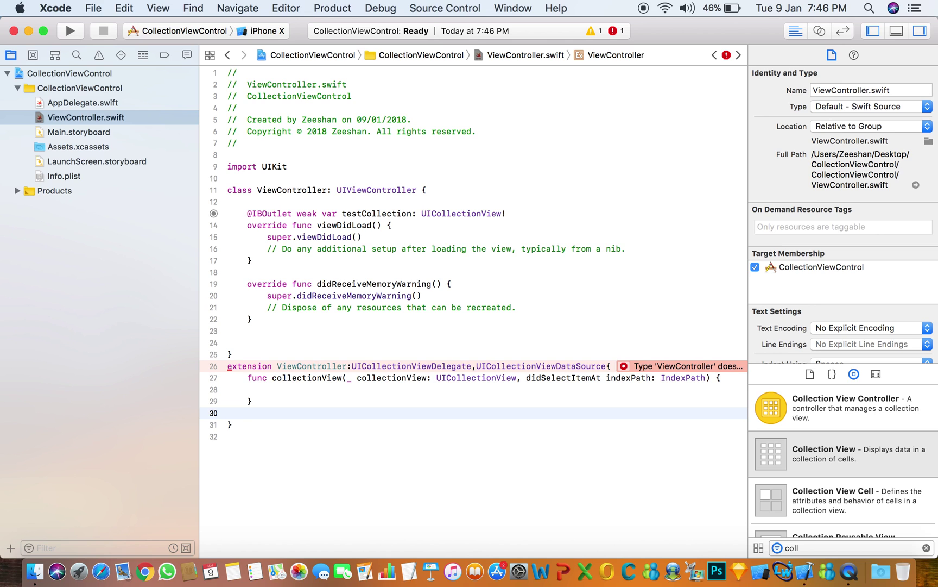
text(co)
text(ll)
Add a numberOfItemsInSection method returning 5 below it
key(Down)
key(Down)
key(Down)
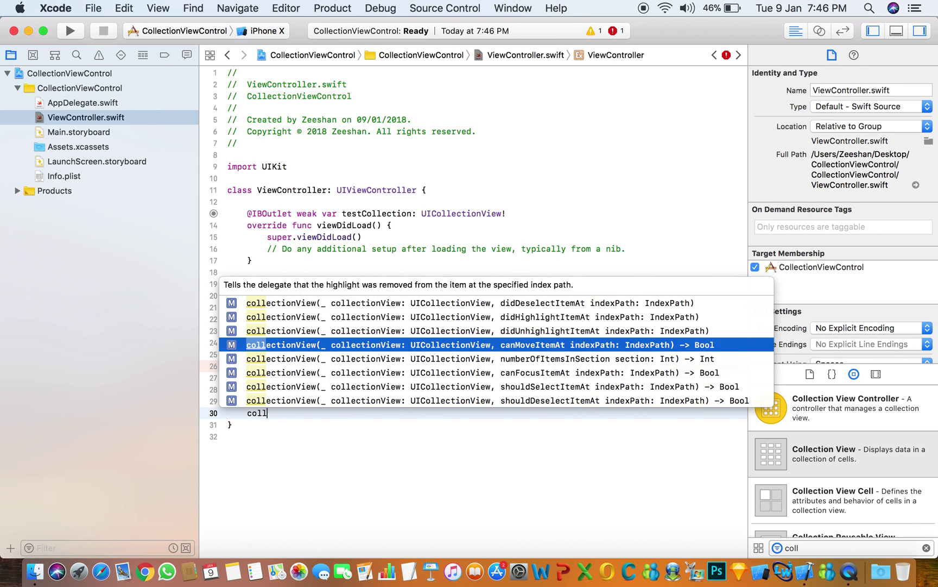
key(Down)
key(Down)
key(Down)
key(Up)
key(Up)
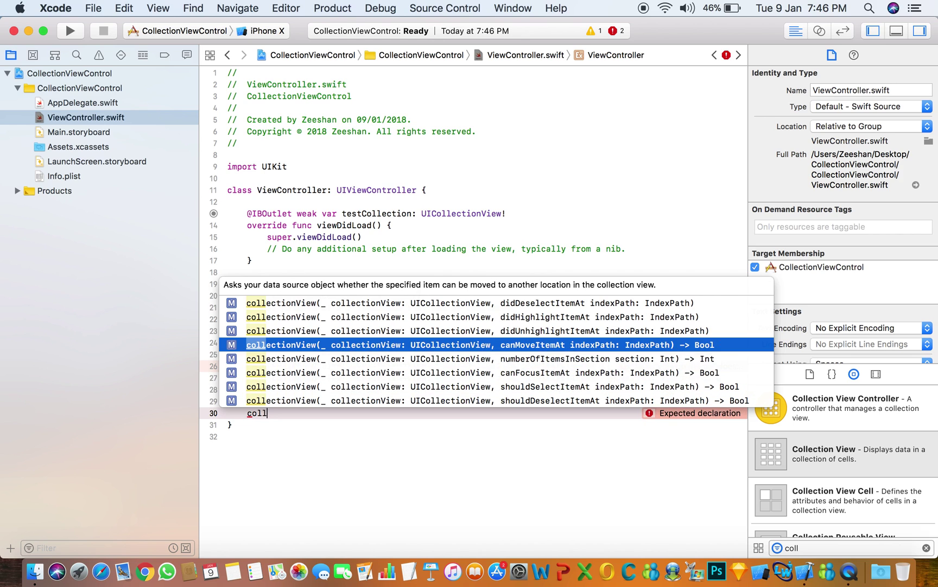
key(Down)
key(Return)
key(BackSpace)
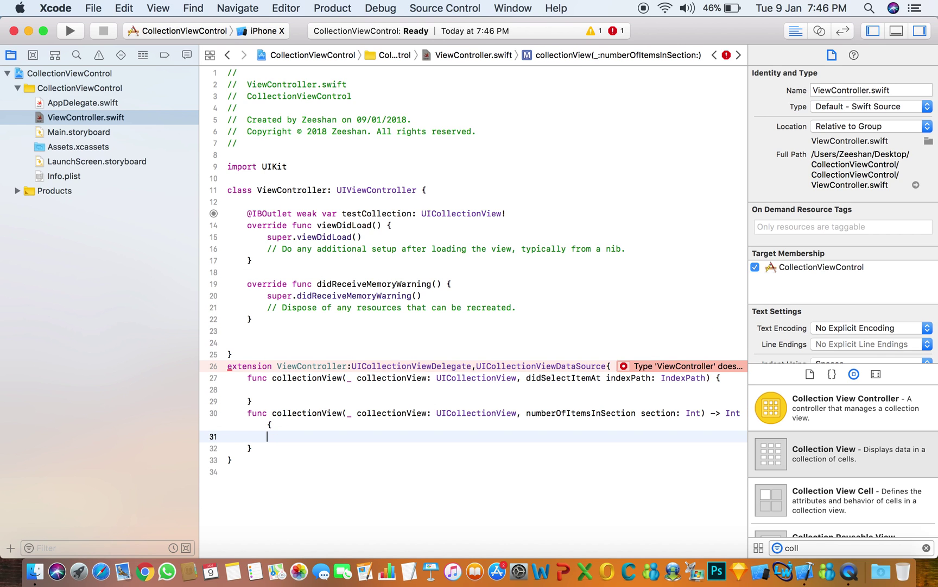
text(ret)
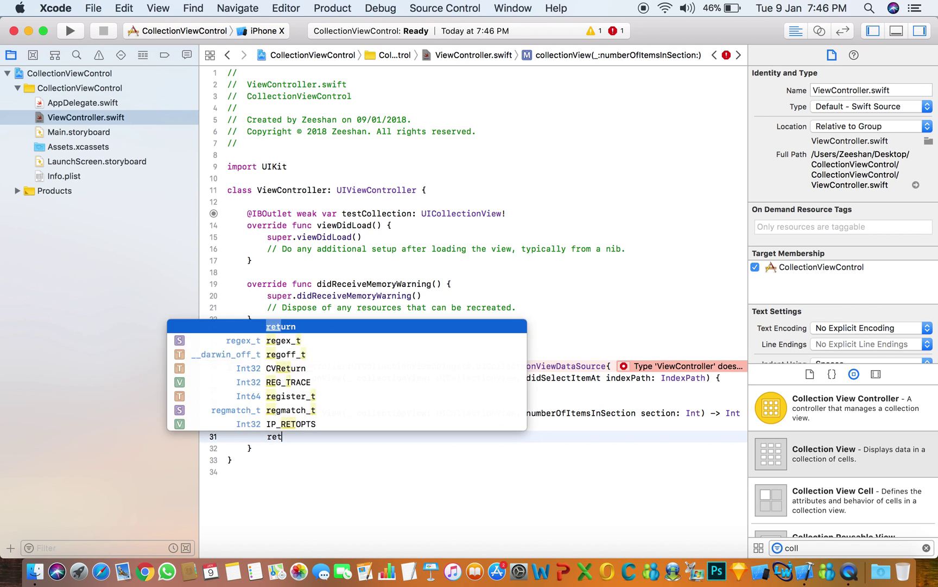
text(un)
key(Down)
key(Return)
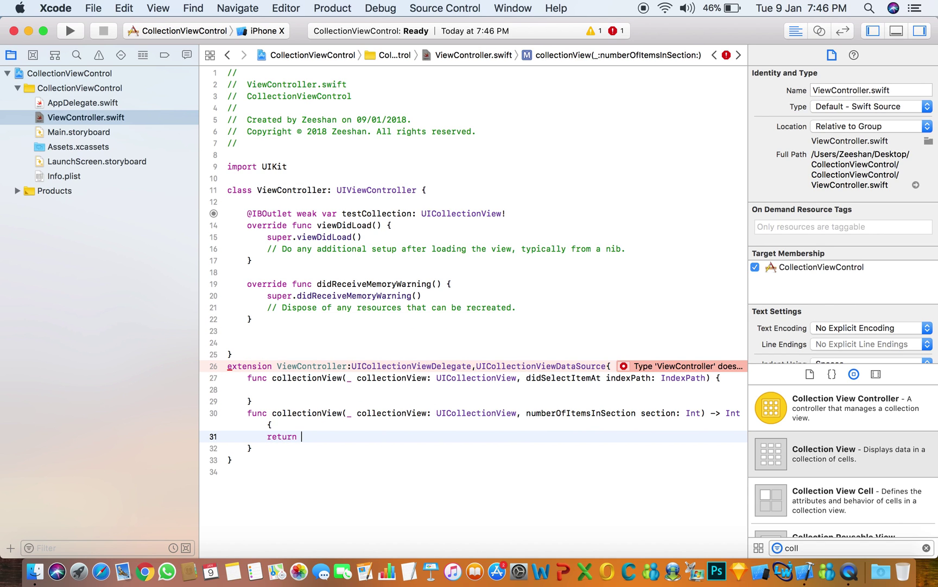
text(5)
key(Down)
key(Down)
key(Up)
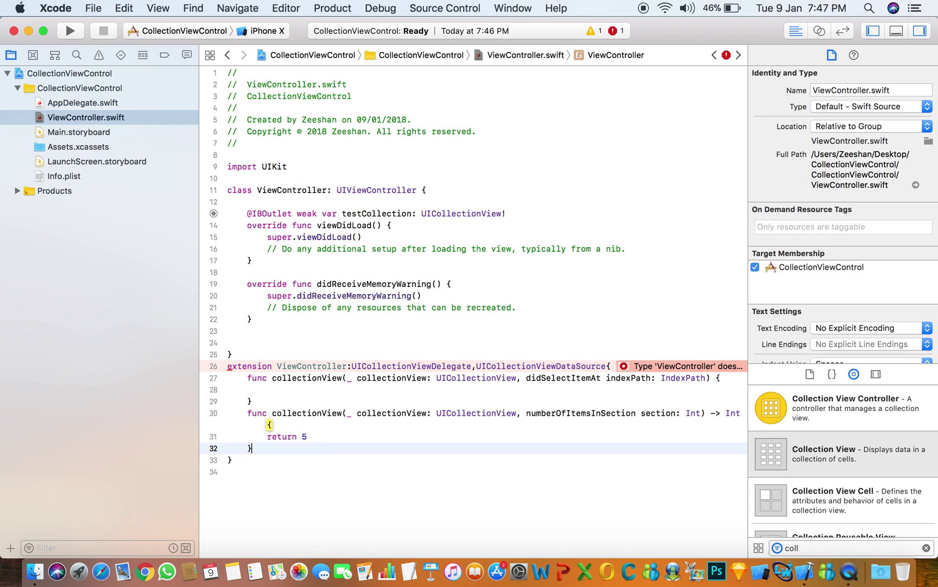
key(Return)
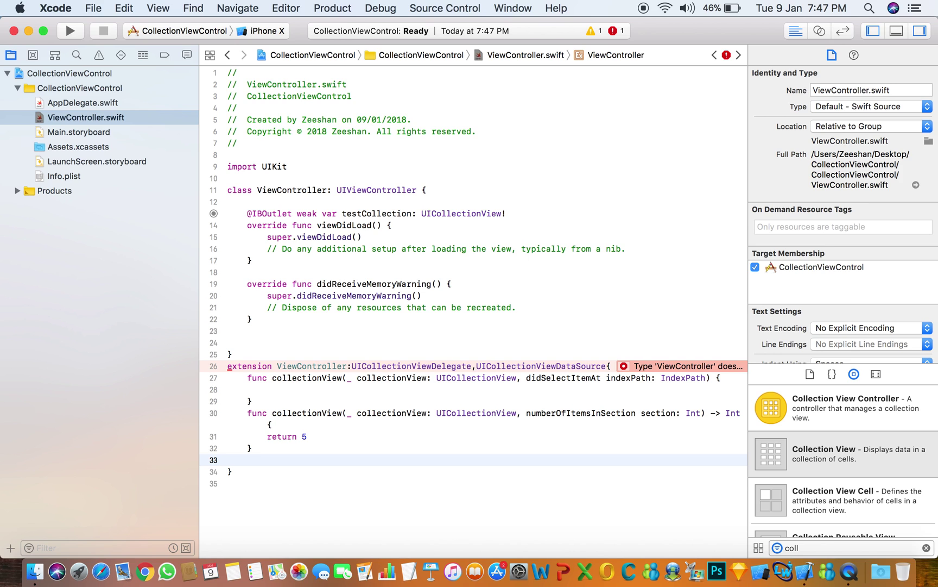
text(co)
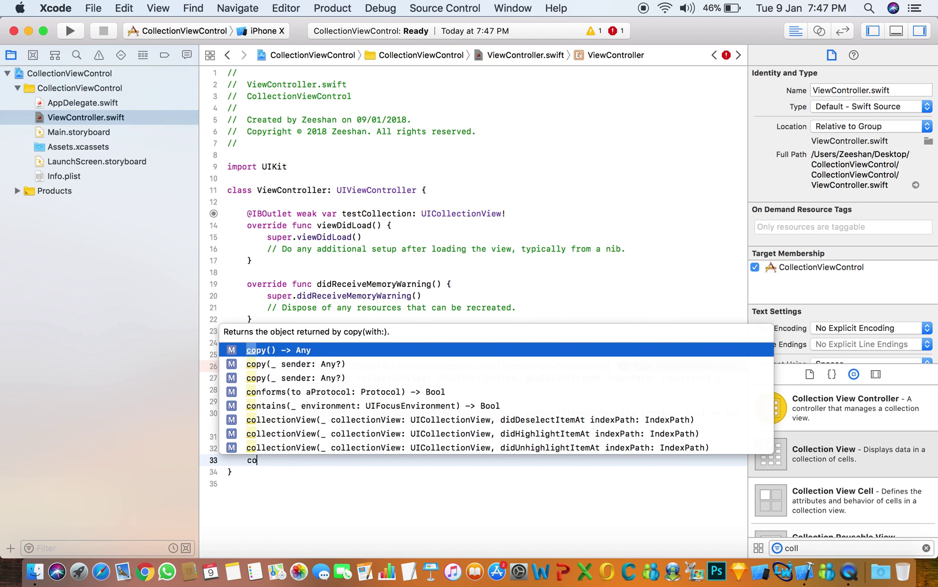
text(ll)
Insert a cellForItemAt method stub and clear its body placeholder
key(Down)
key(Down)
key(Down)
key(Down)
key(Down)
key(Down)
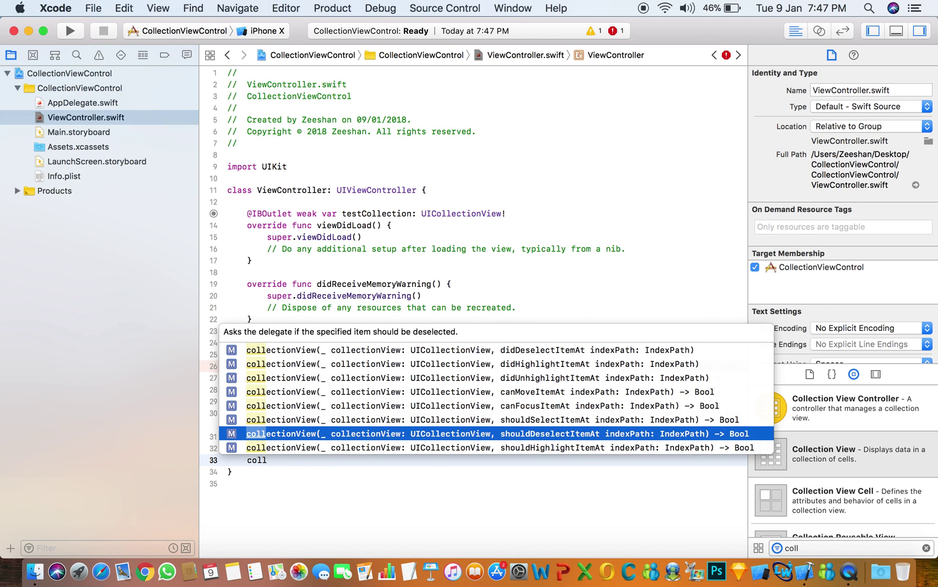
key(Down)
key(Down)
key(Down)
key(Down)
key(Up)
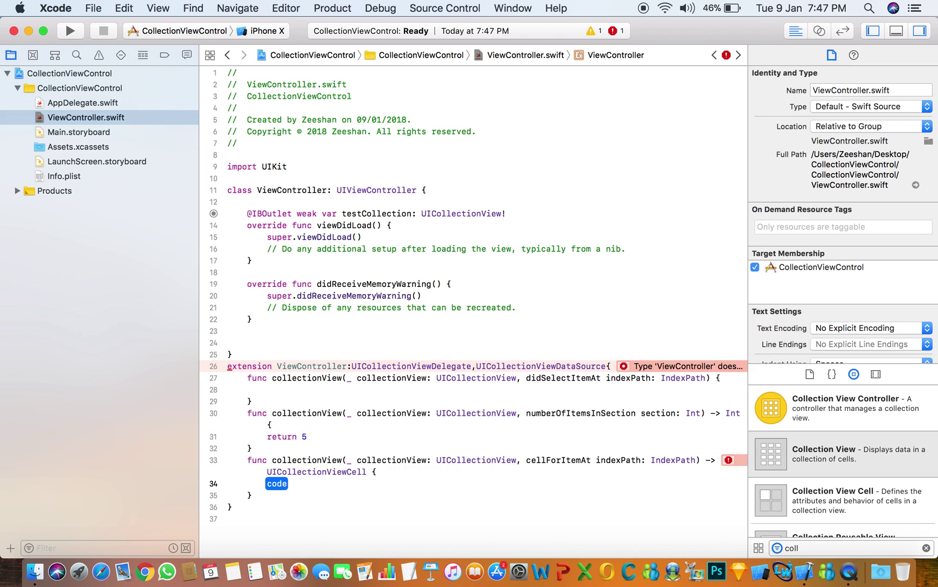
key(Return)
key(BackSpace)
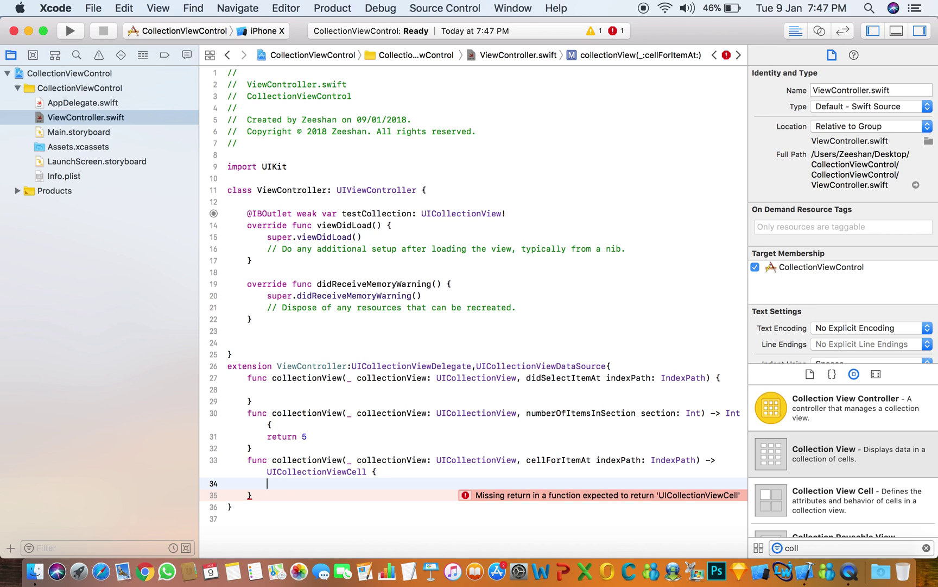
text(let)
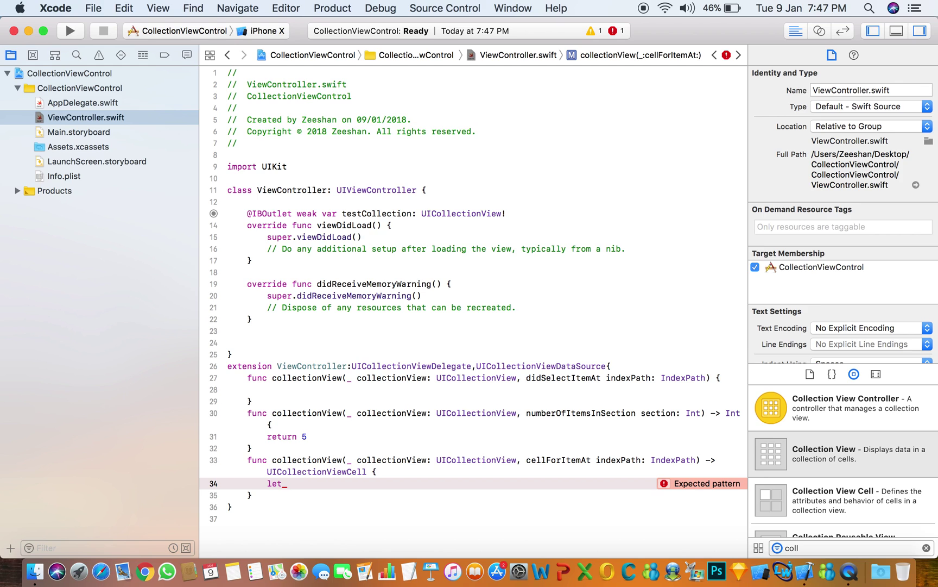
text(cell = )
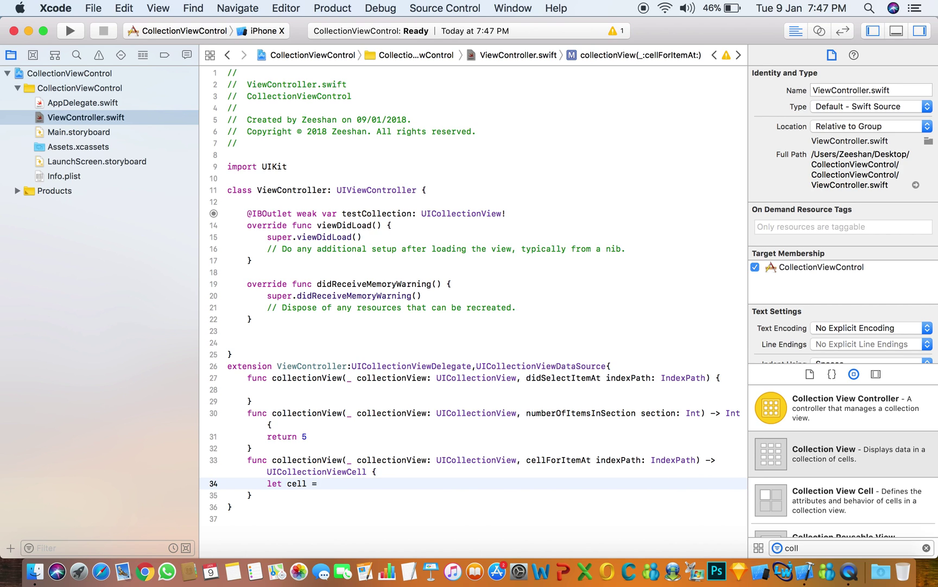
text(te)
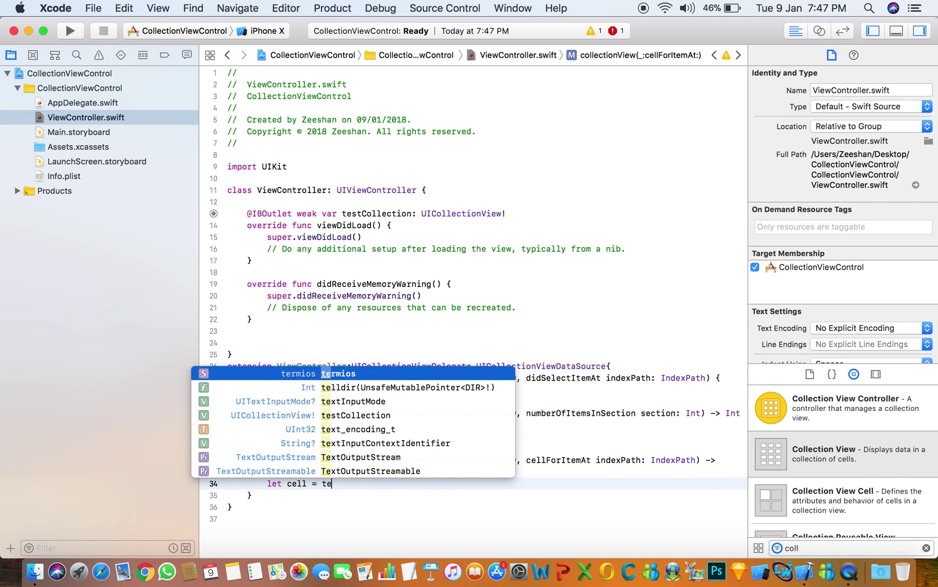
Assign cell from testCollection.dequeueReusableCell(withReuseIdentifier:for:), redoing the completion to keep its placeholders
key(Down)
key(Down)
text(s)
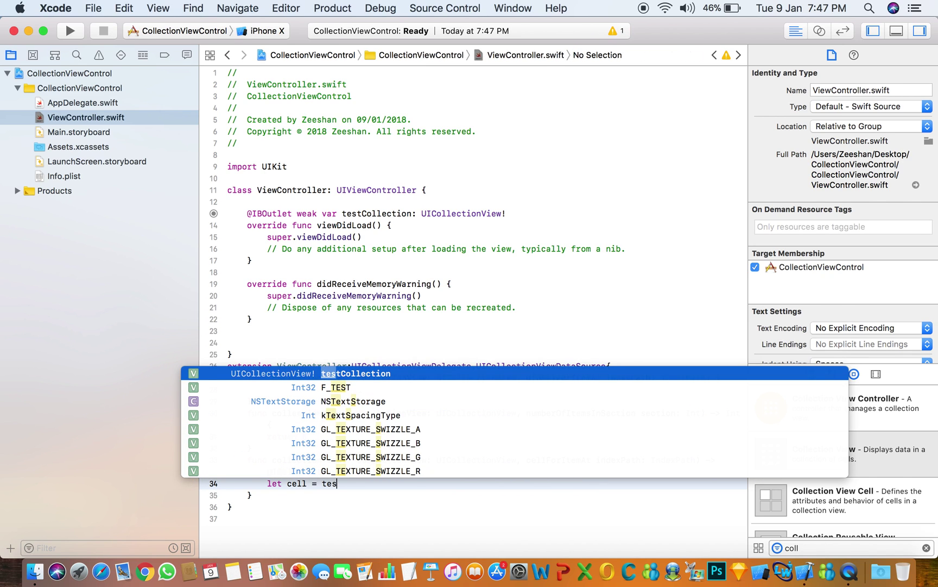
key(Return)
text(.de)
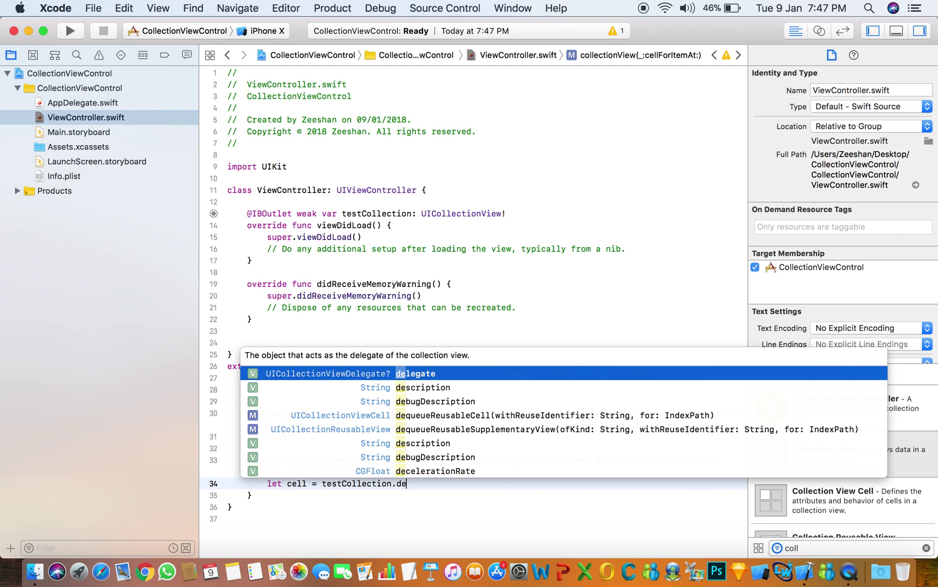
key(Down)
key(Down)
key(Down)
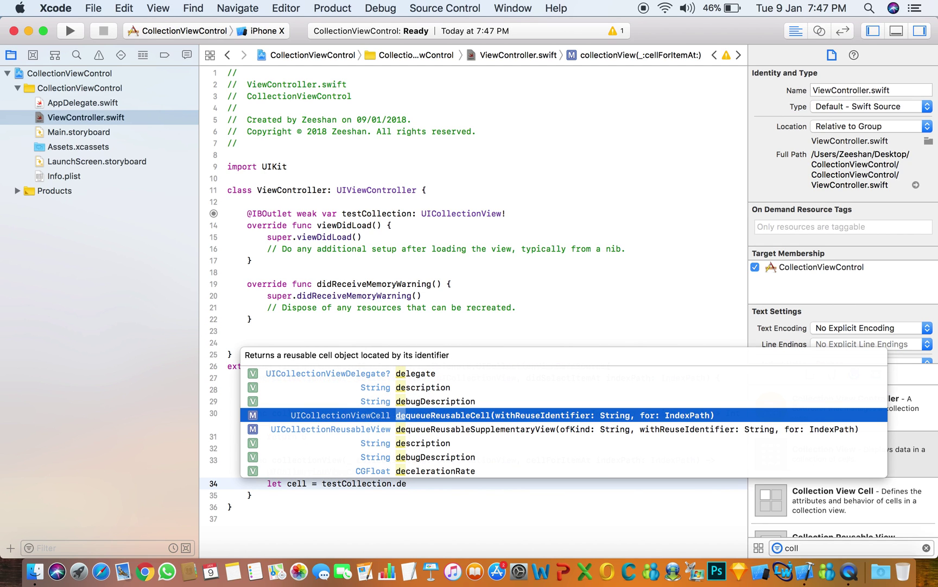
key(Return)
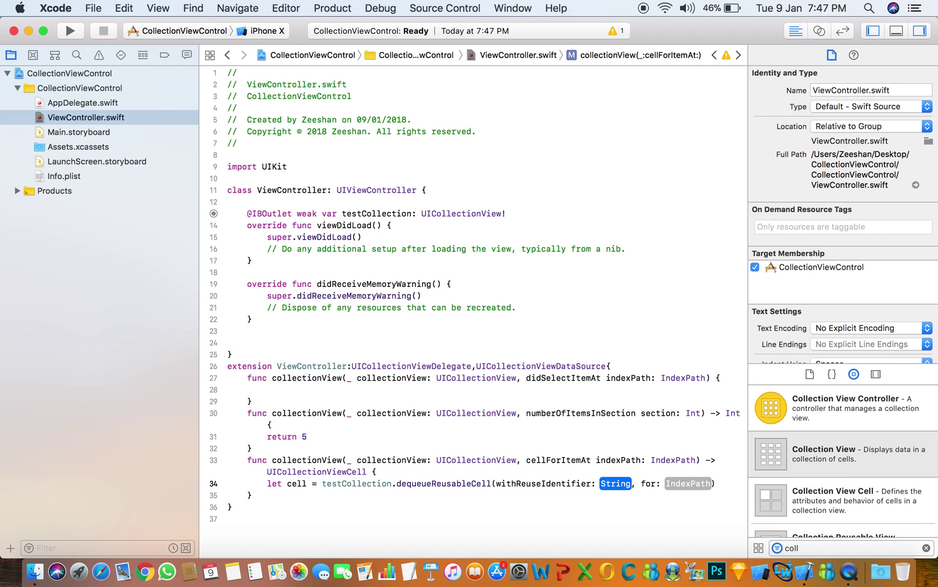
key(super+z)
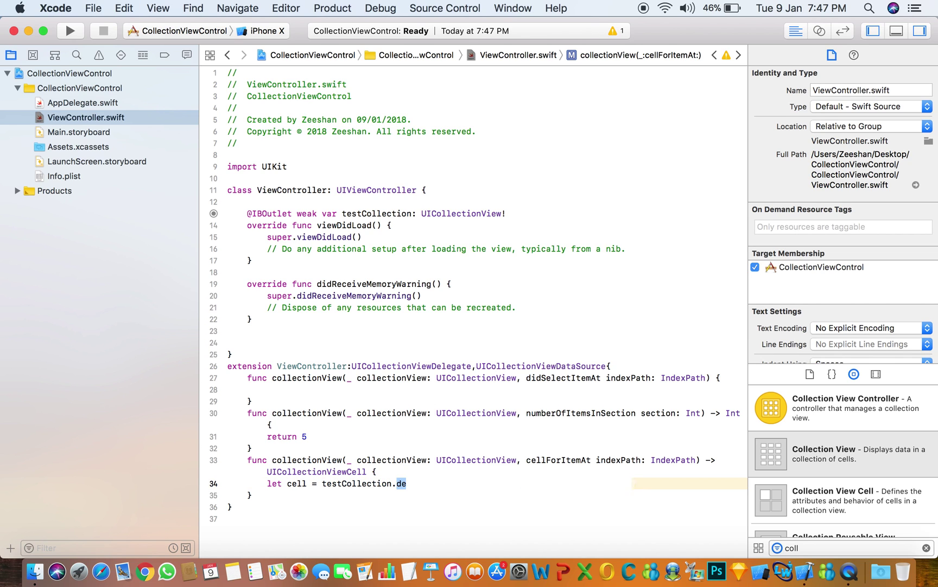
key(BackSpace)
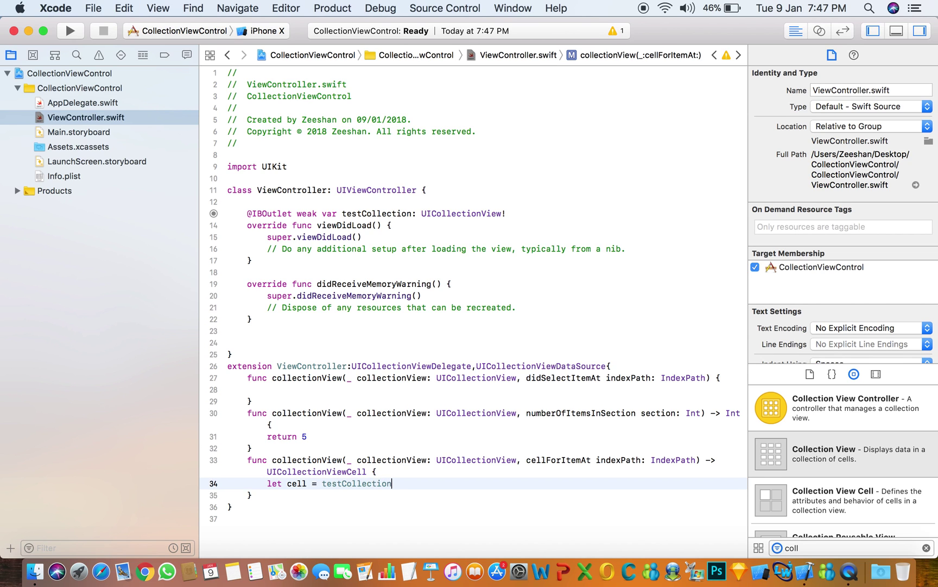
text(.de)
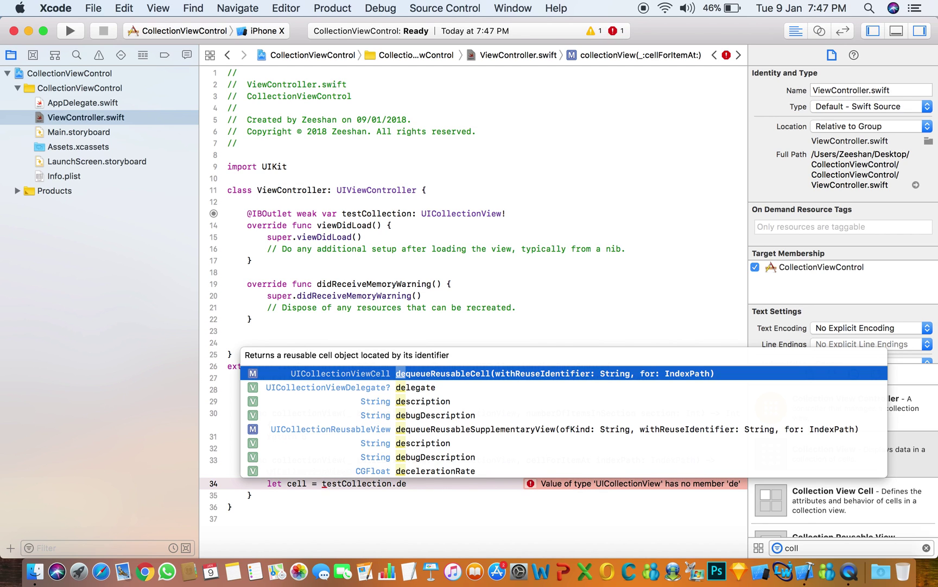
key(Return)
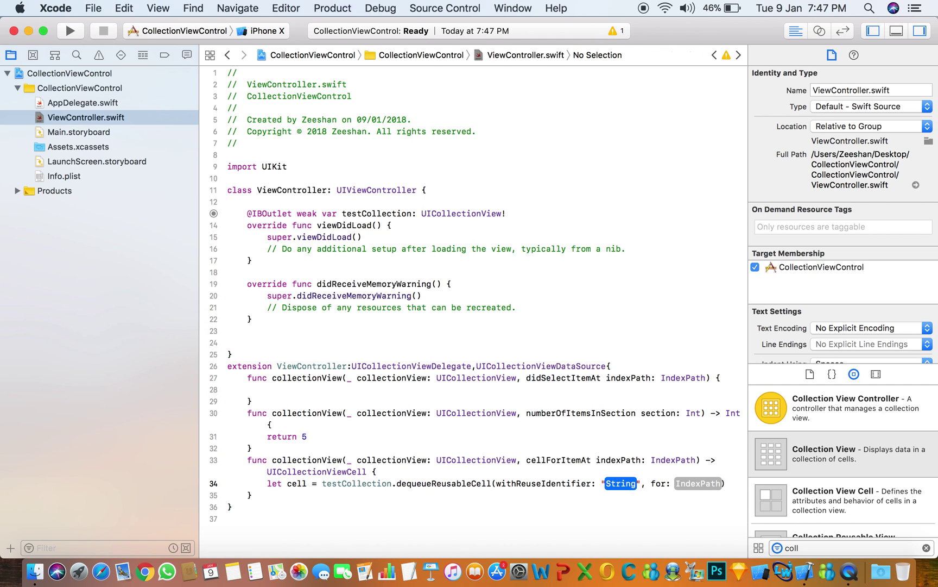
text(")
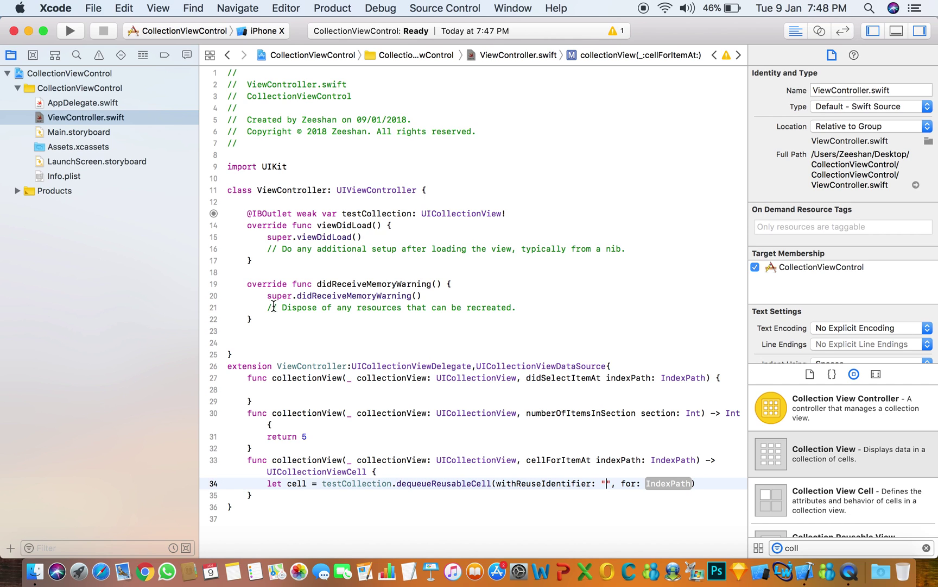
Enter 'test' as the cell's Identifier in Main.storyboard's Attributes inspector
click(57, 133)
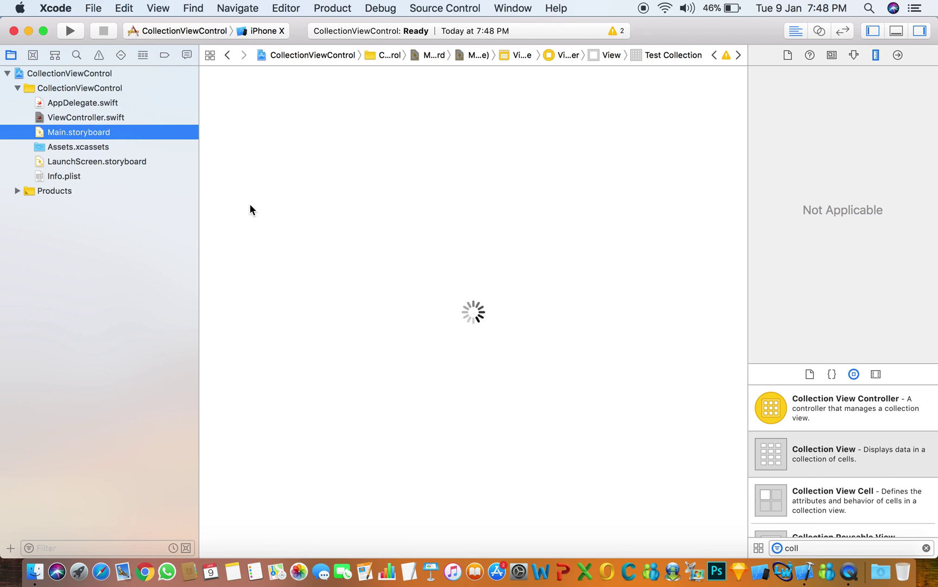
click(352, 165)
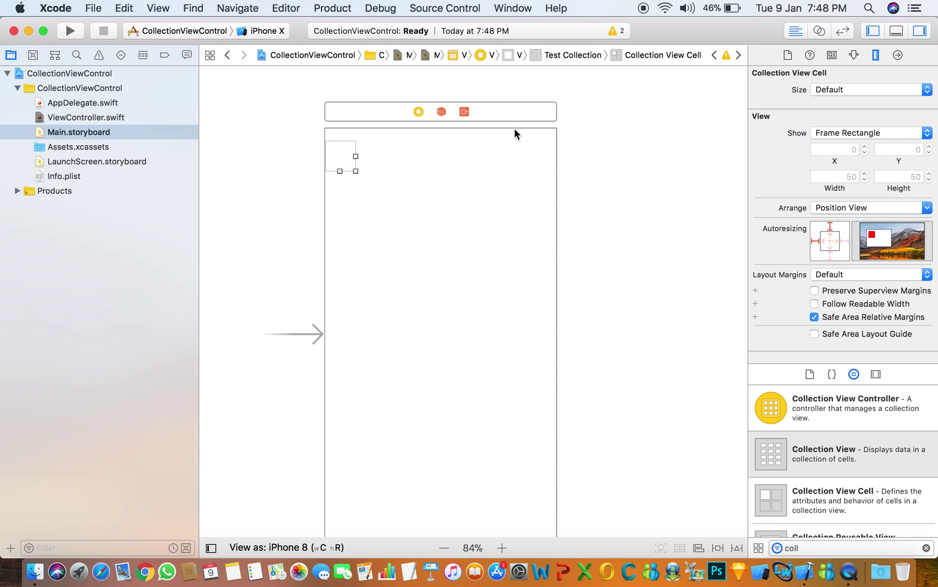
click(854, 56)
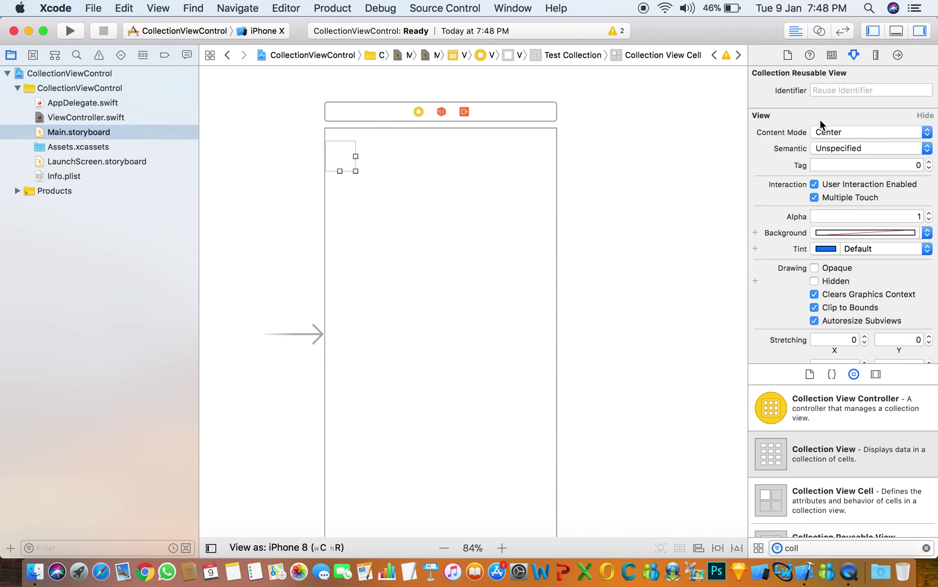
click(824, 90)
text(t)
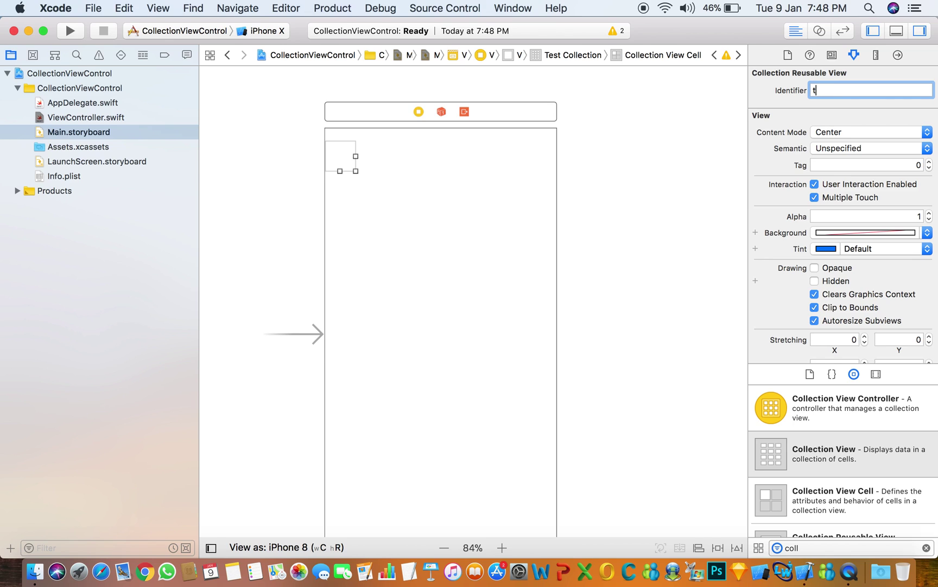
text(ext)
key(BackSpace)
key(BackSpace)
text(st)
key(Return)
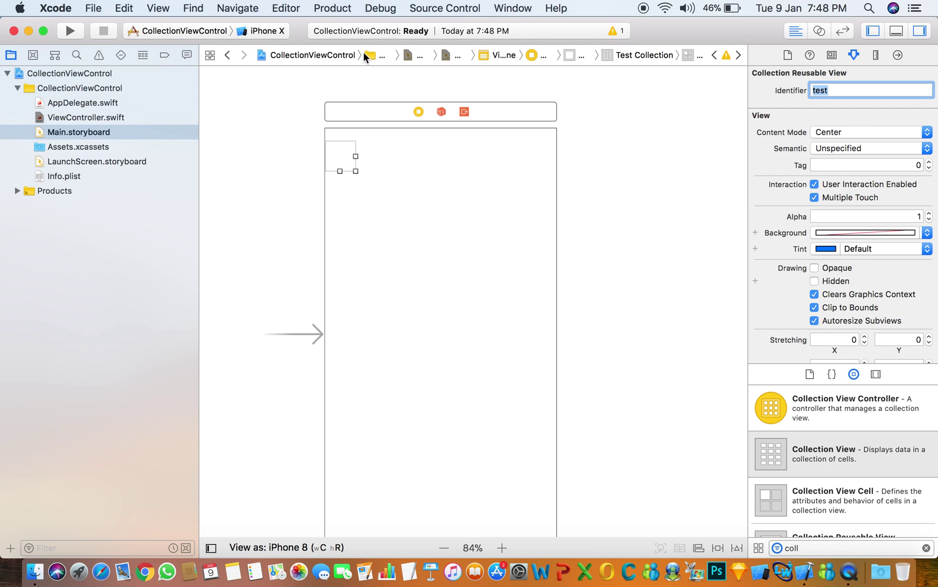
click(100, 117)
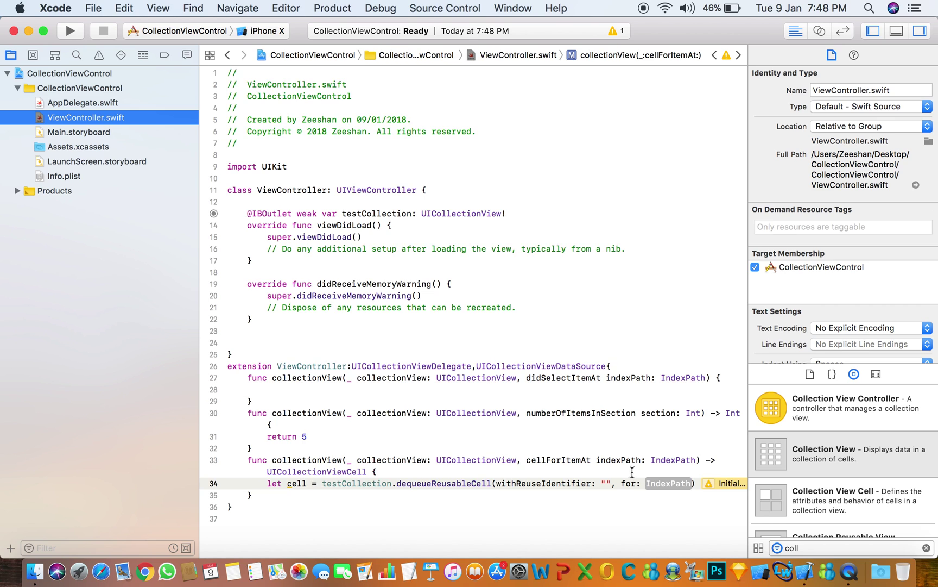
Complete the dequeueReusableCell call with indexPath as the for: argument in ViewController.swift
click(606, 484)
text(test)
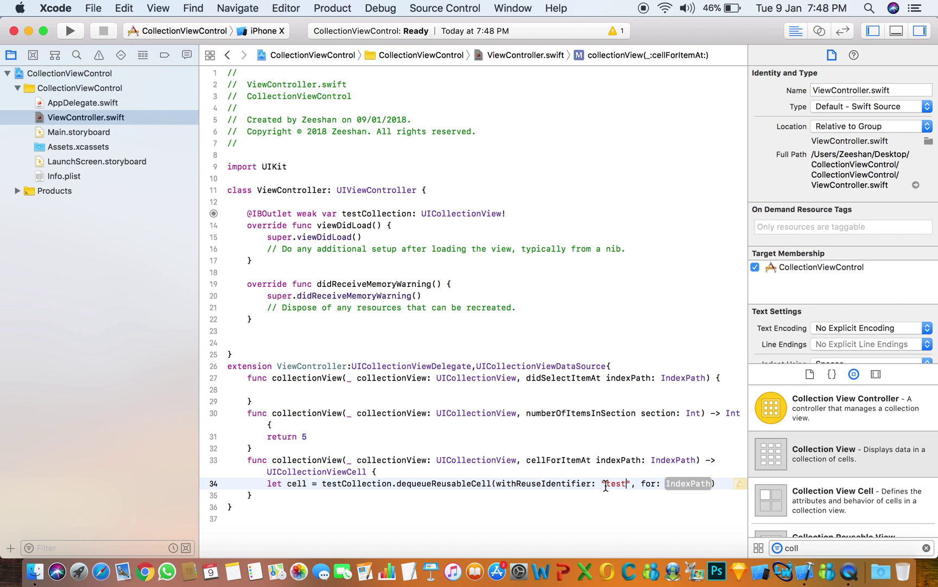
key(Tab)
key(BackSpace)
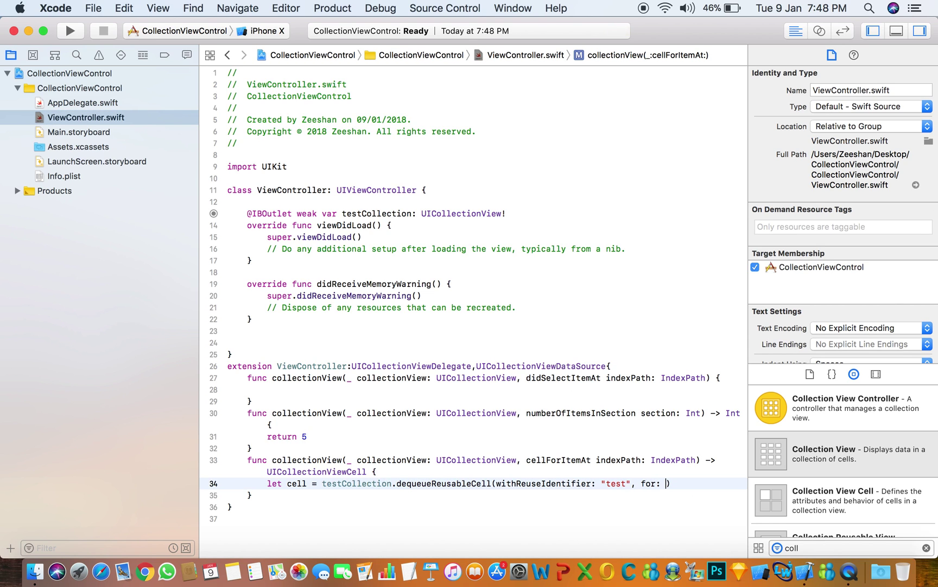
text(ind)
text(ex)
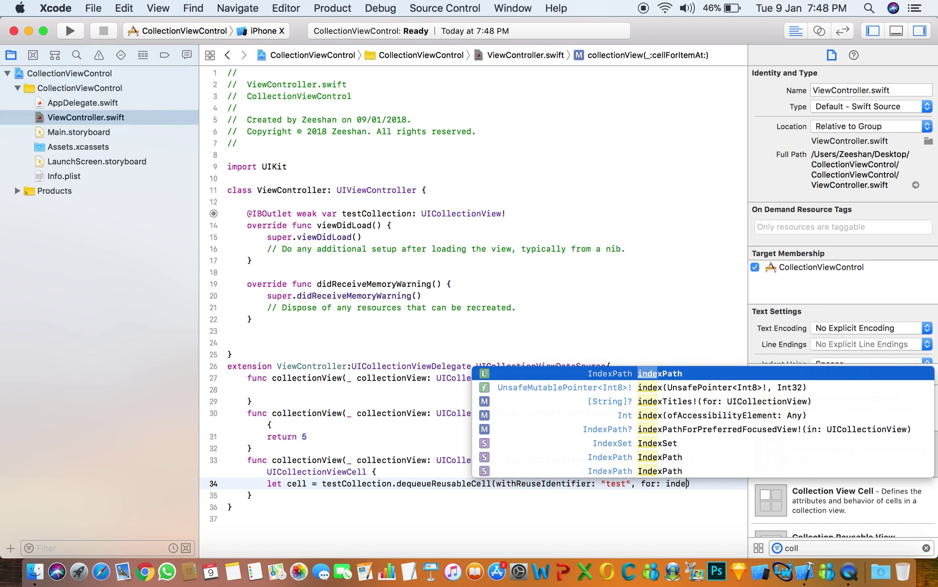
key(Return)
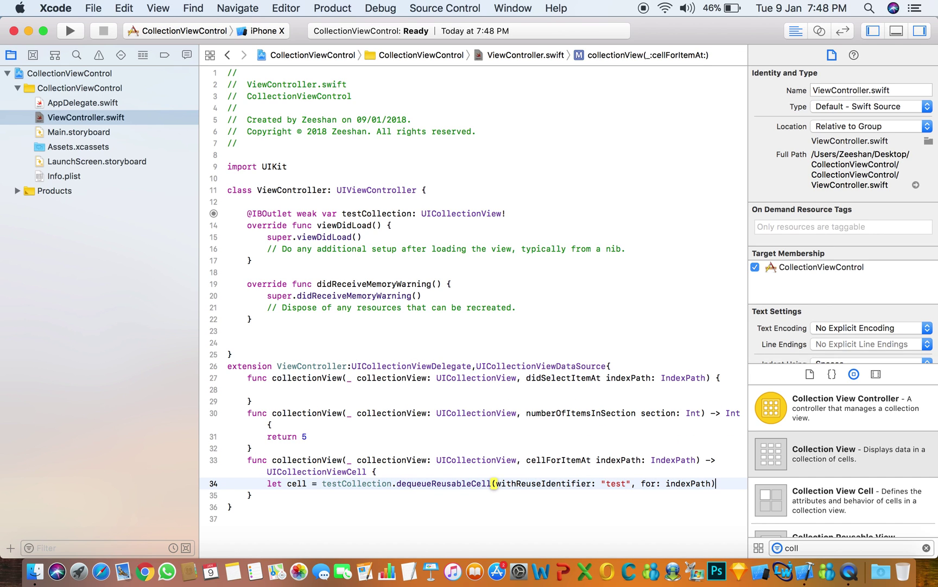
key(Right)
key(Return)
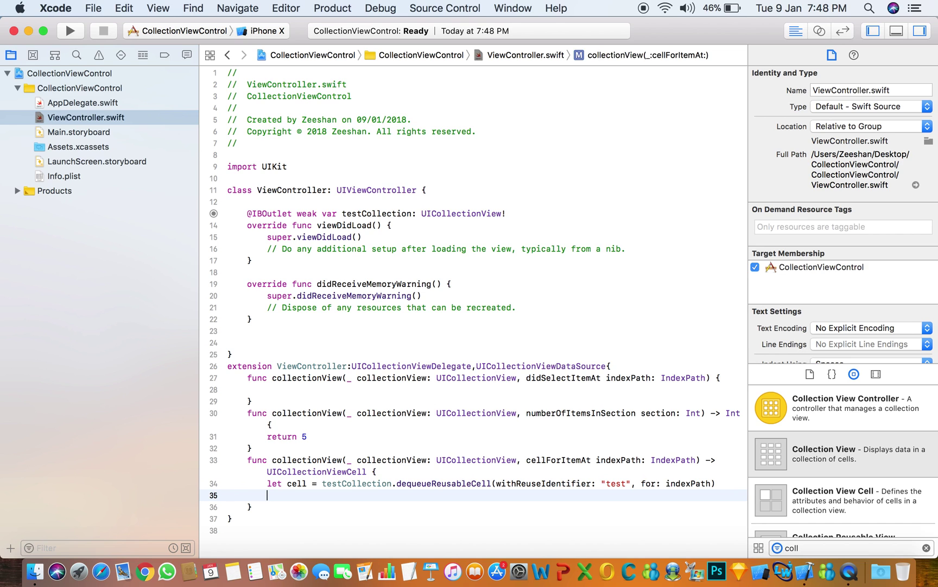
text(cel)
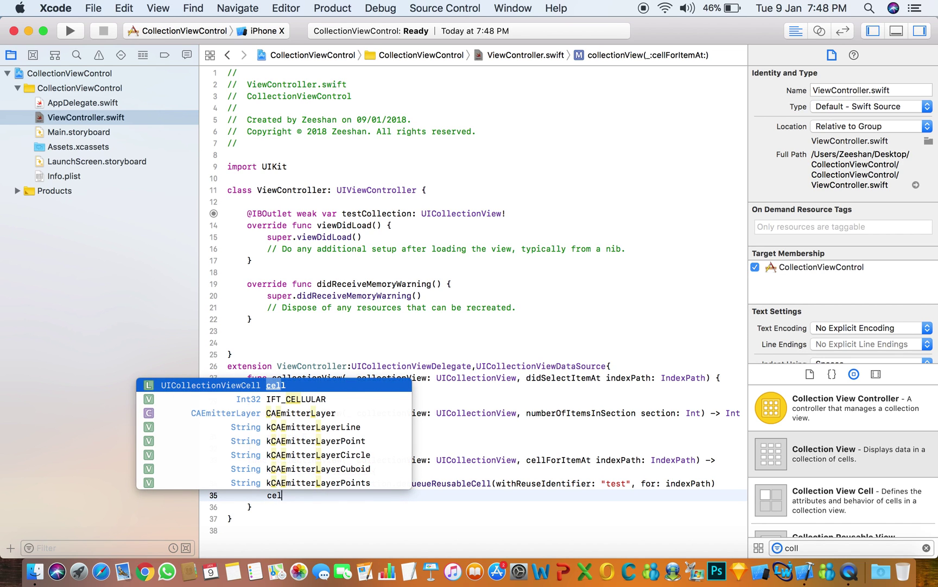
text(l.)
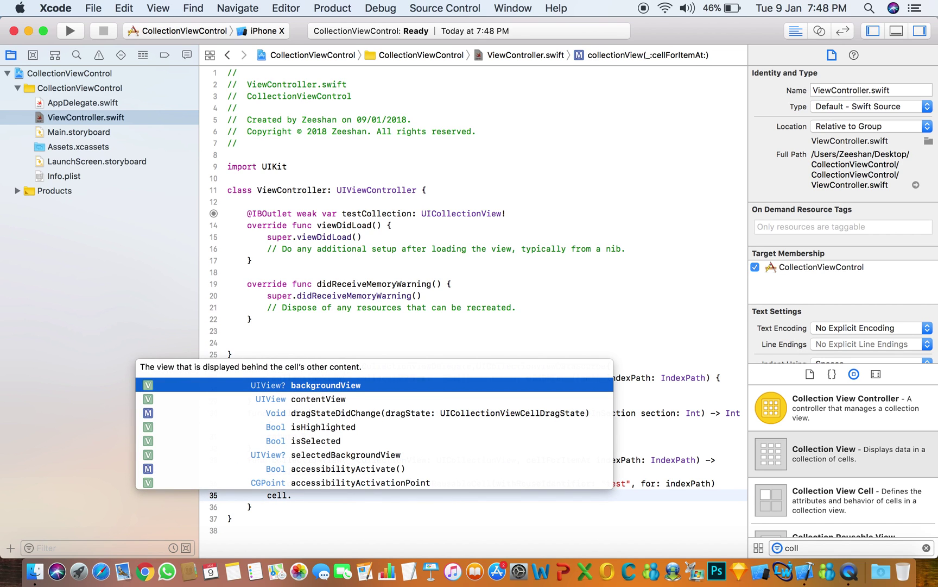
Replace the unfinished 'cell.' member access on line 35 with 'return cell'
key(Down)
key(Down)
key(Down)
key(Down)
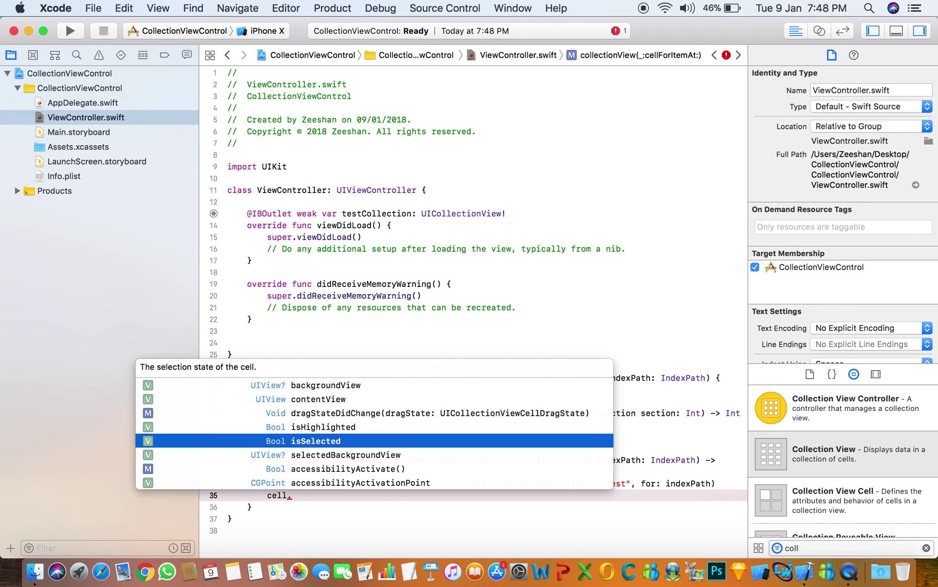
key(Down)
key(Up)
key(Up)
key(Up)
key(Up)
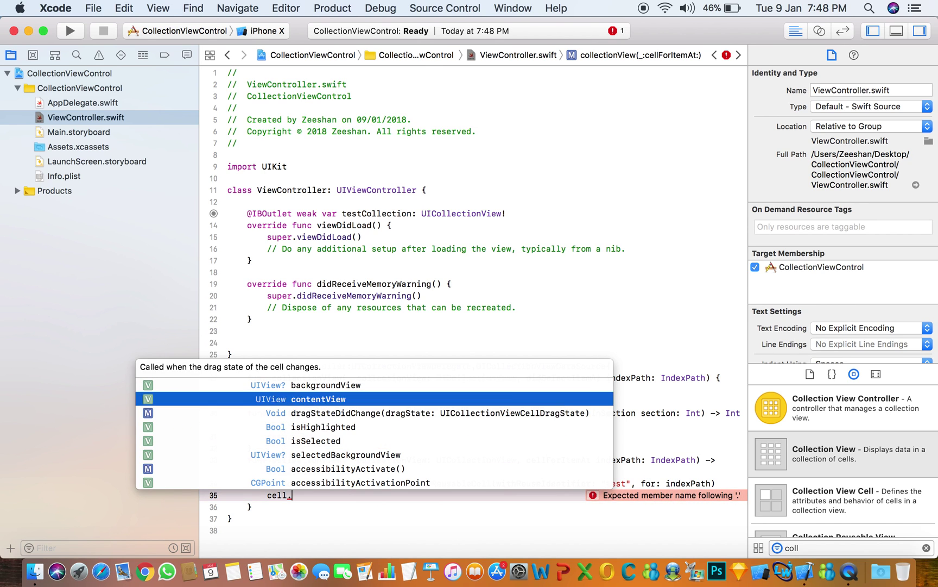
key(Up)
key(Up)
key(Up)
key(Down)
key(Down)
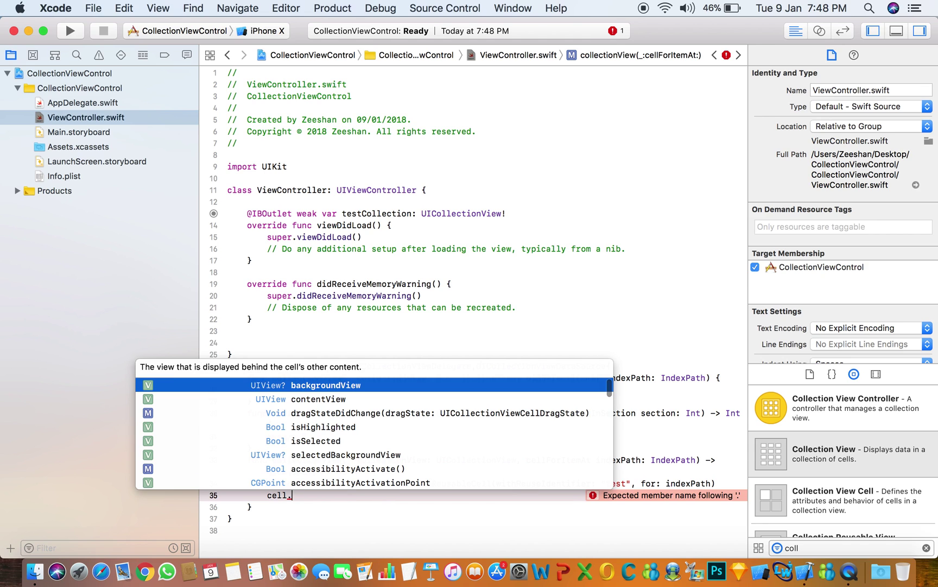
key(Down)
key(Down)
key(Down)
key(Down)
key(Down)
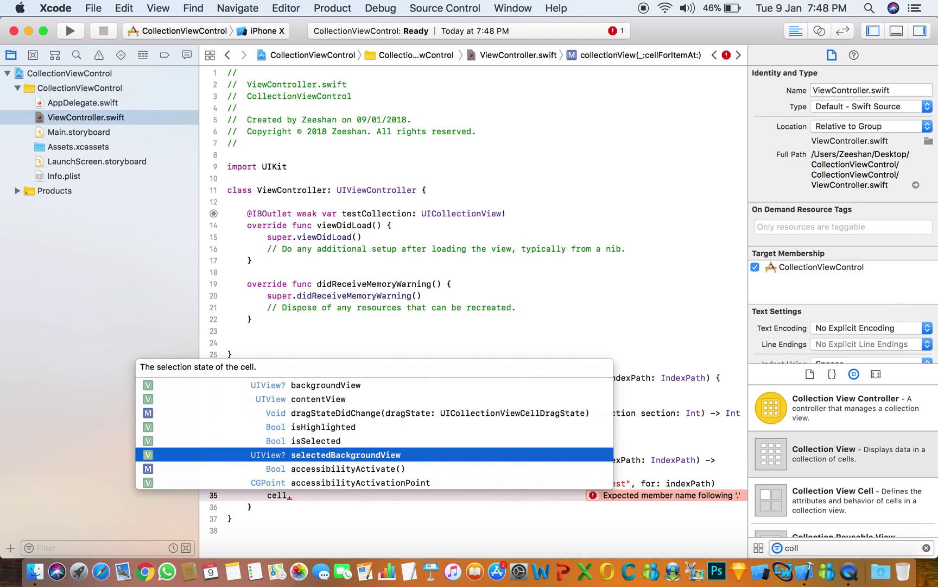
key(Down)
key(Down)
key(Down)
key(Down)
key(Down)
key(Down)
key(Down)
key(Down)
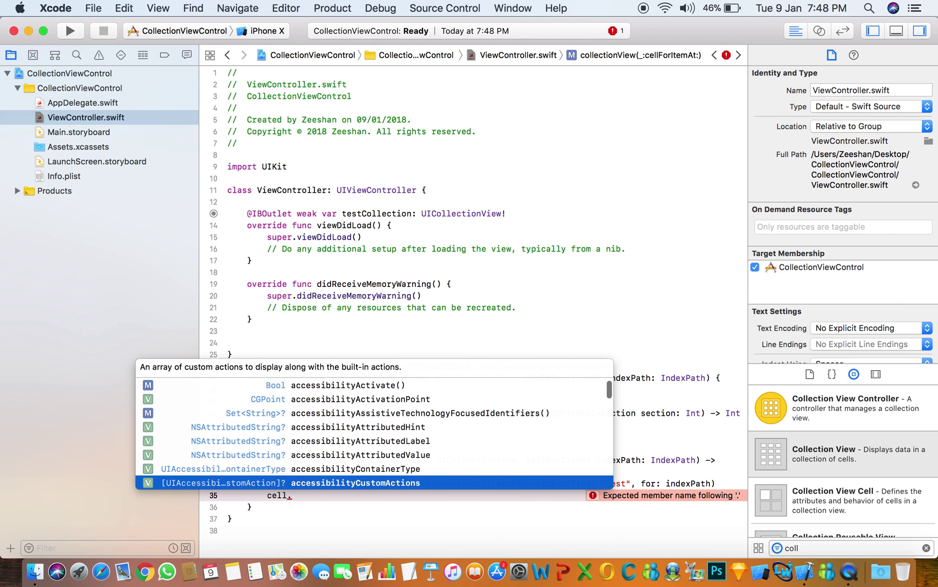
key(Down)
key(Down)
key(Down)
key(Down)
key(Down)
key(Down)
key(Down)
key(Down)
key(Down)
key(Down)
key(Down)
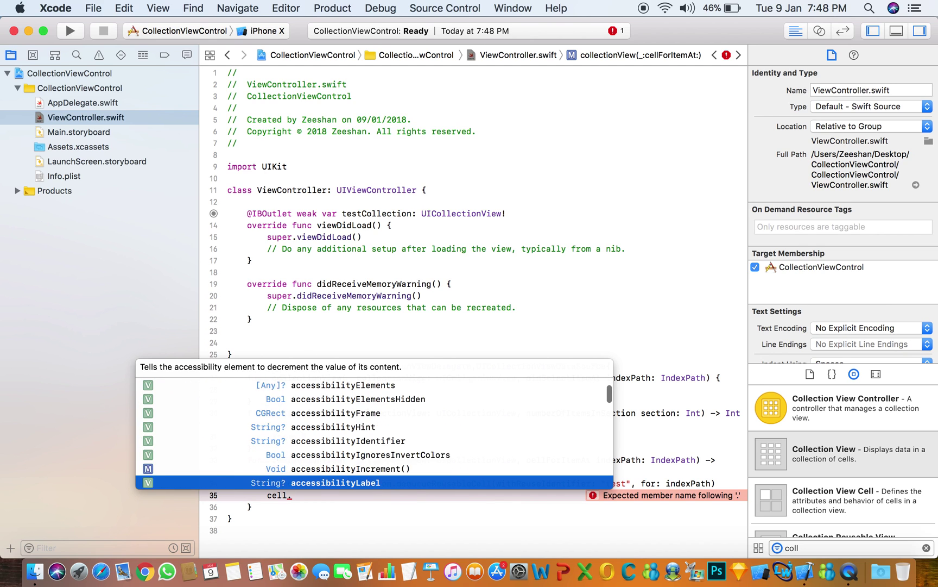
key(Down)
key(Down)
key(Down)
key(Down)
key(Down)
key(Down)
key(Down)
key(Down)
key(Down)
key(Down)
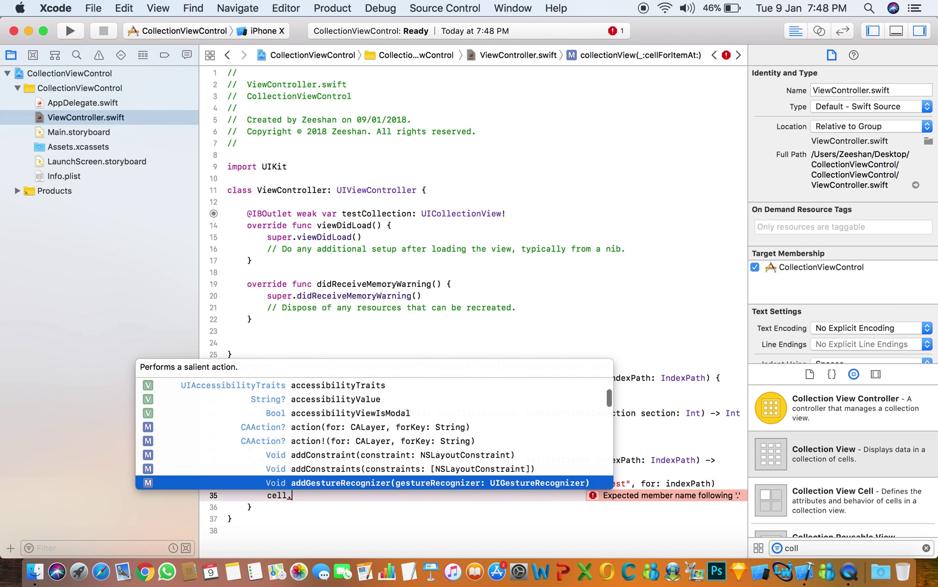
key(Down)
key(Down)
key(Down)
key(Down)
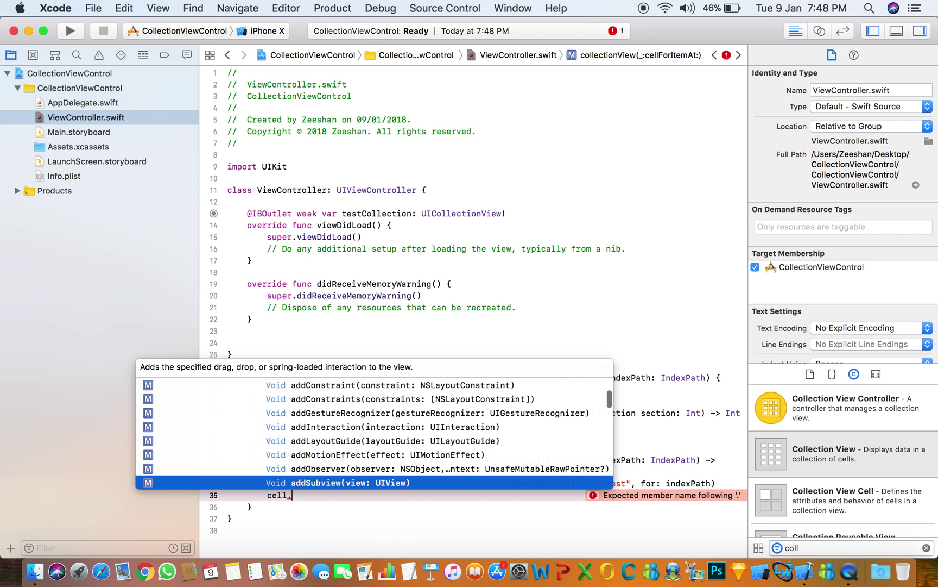
key(Down)
key(Down)
key(BackSpace)
key(BackSpace)
key(BackSpace)
key(BackSpace)
key(BackSpace)
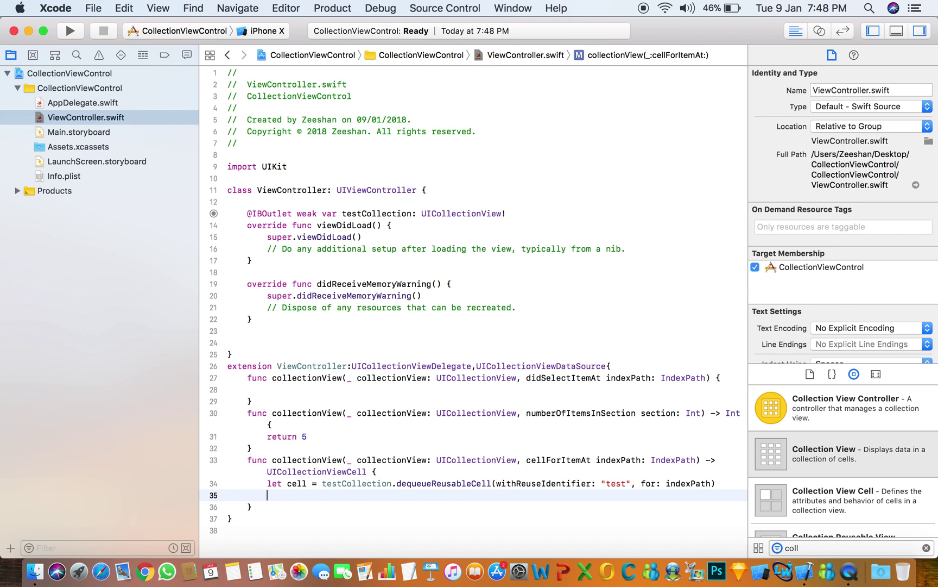
text(reu)
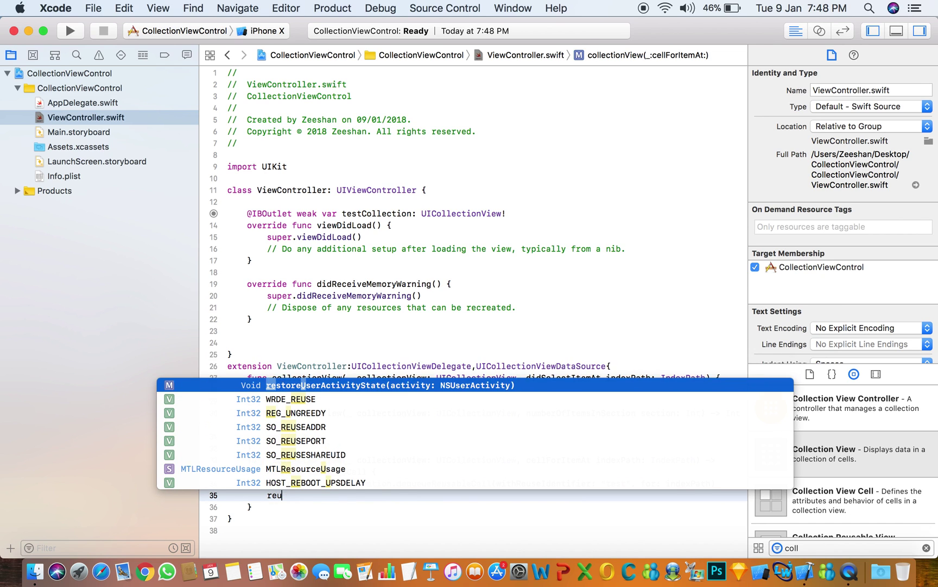
key(BackSpace)
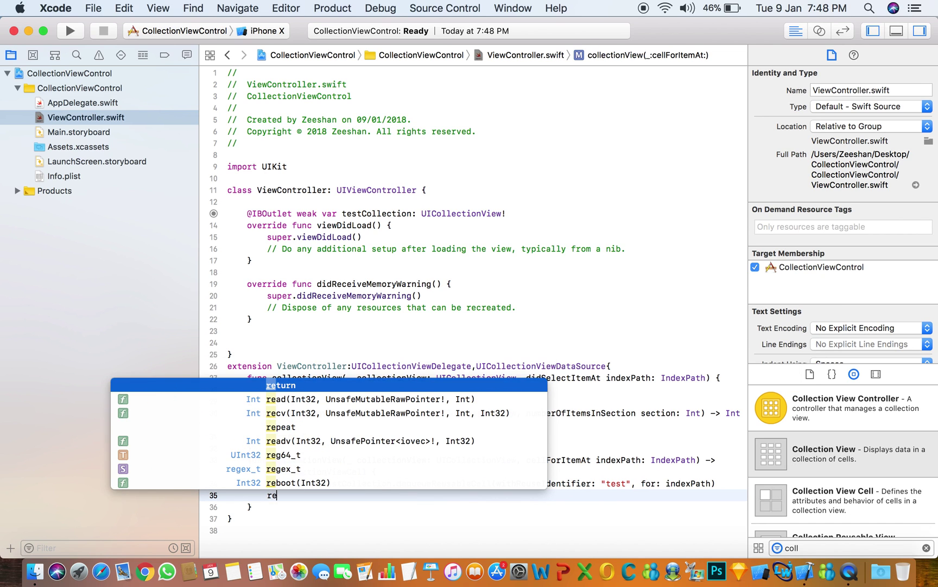
key(Return)
text(cell)
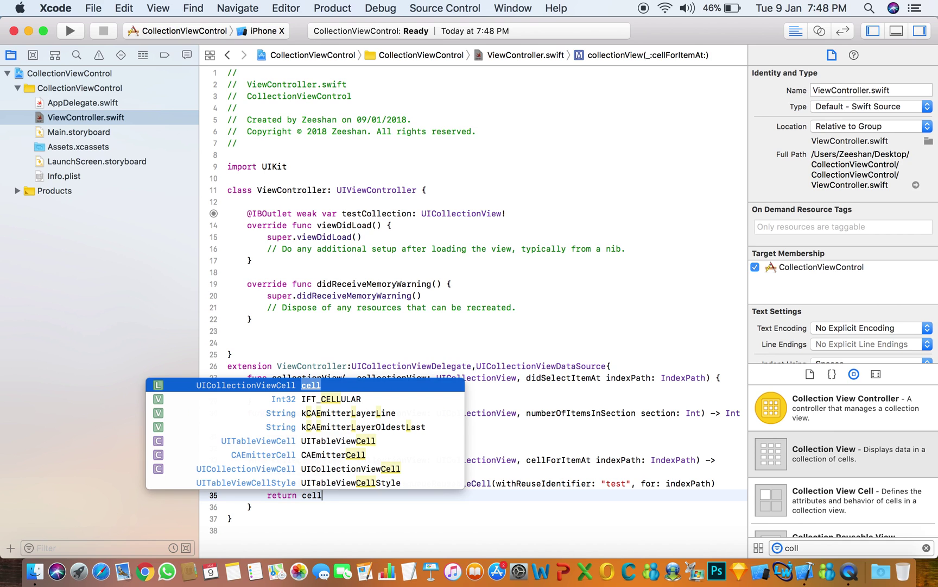
Run the app on the iPhone X simulator, view the empty screen, and return to Xcode
click(229, 506)
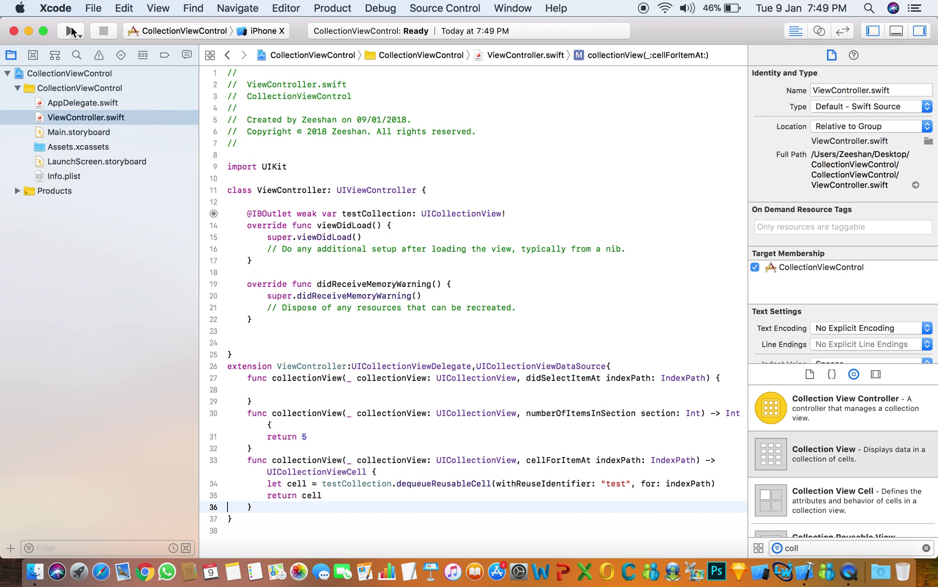
click(71, 31)
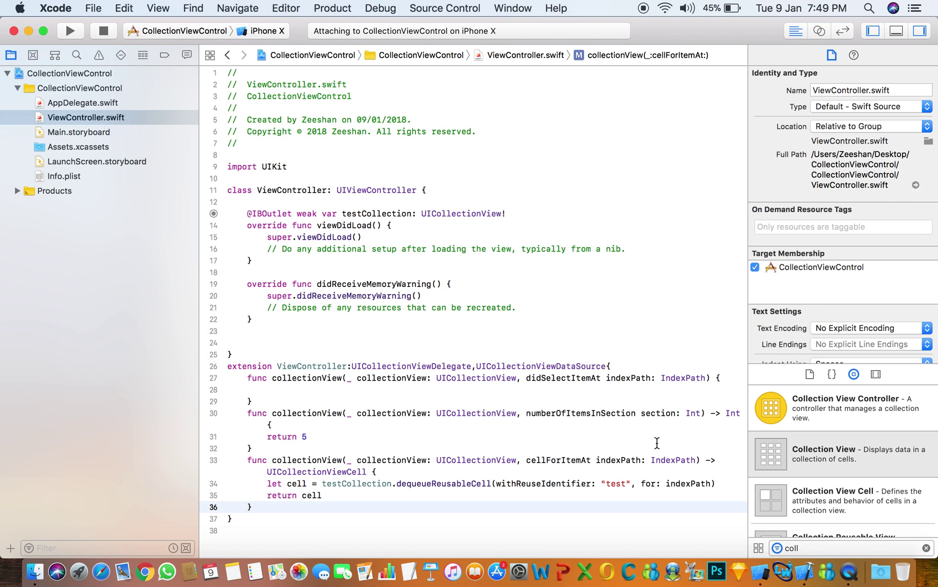
click(763, 578)
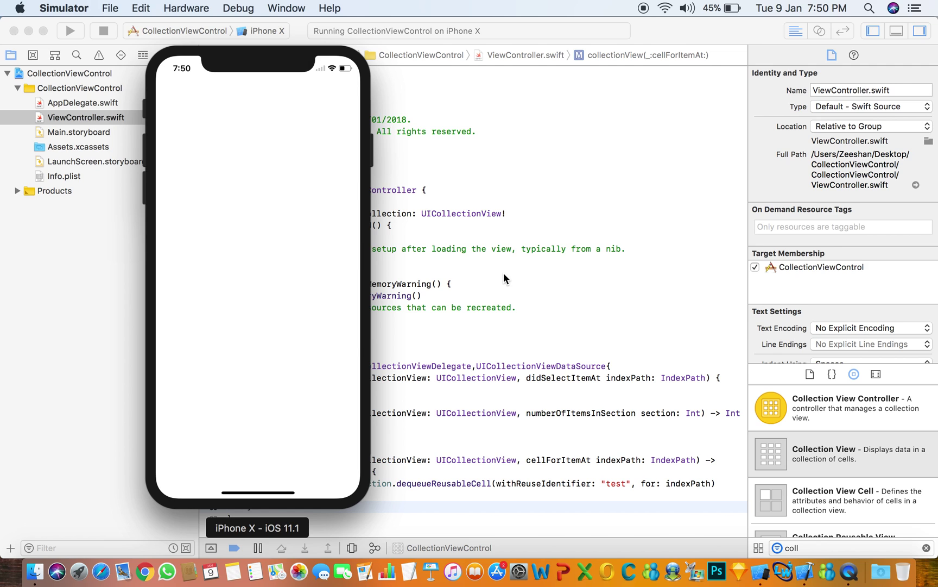
click(504, 274)
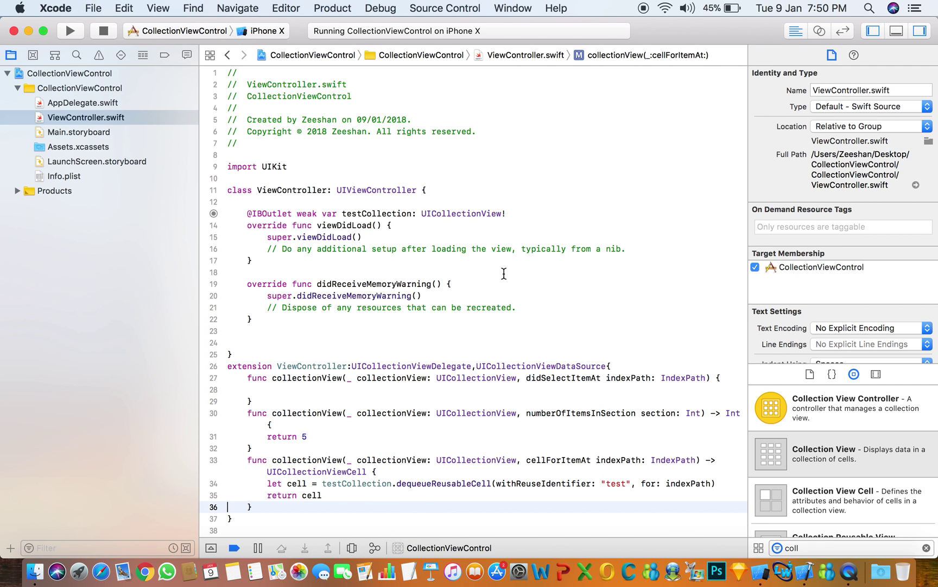
scroll(397, 286, up, 1)
click(644, 9)
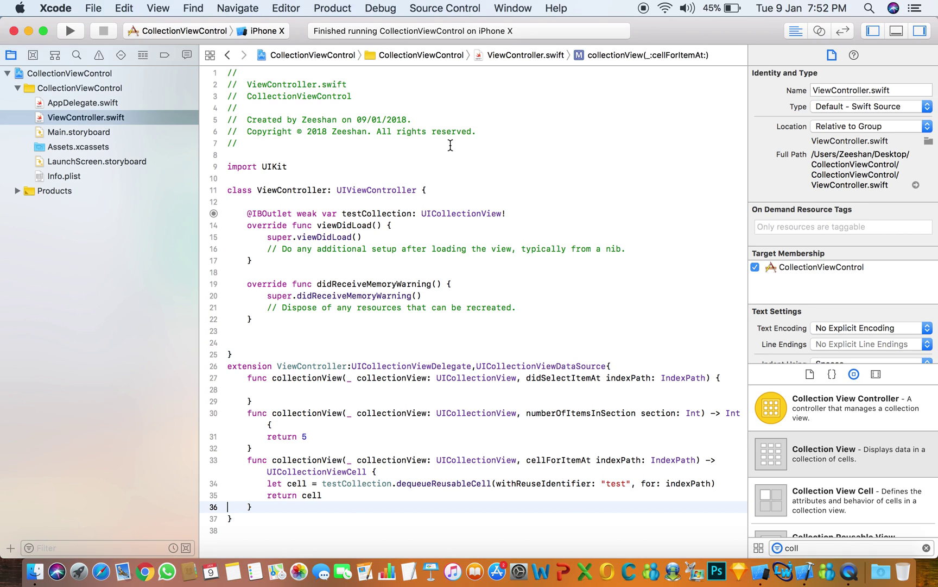
Check the storyboard cell's Identifier 'test' and black Background, then build and run again
click(73, 133)
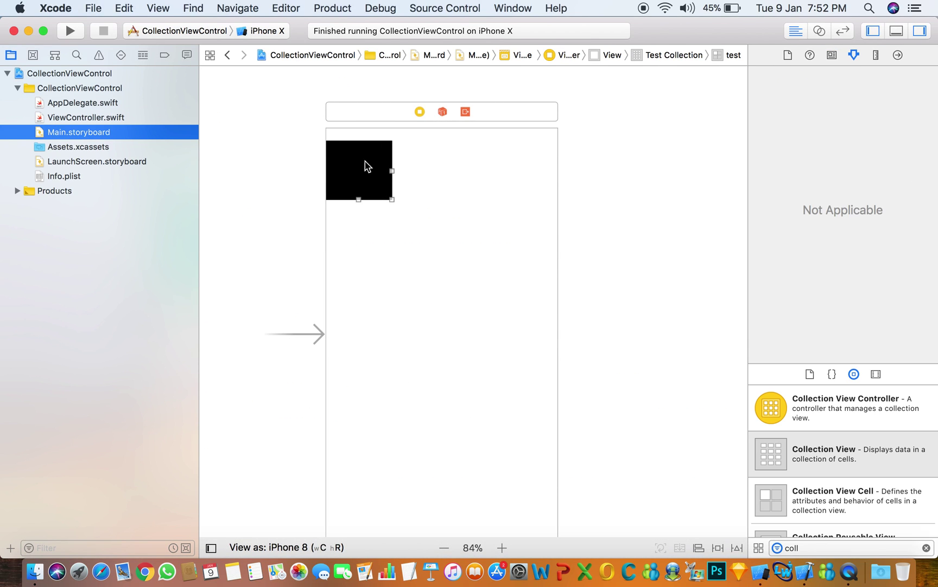
click(370, 182)
click(453, 205)
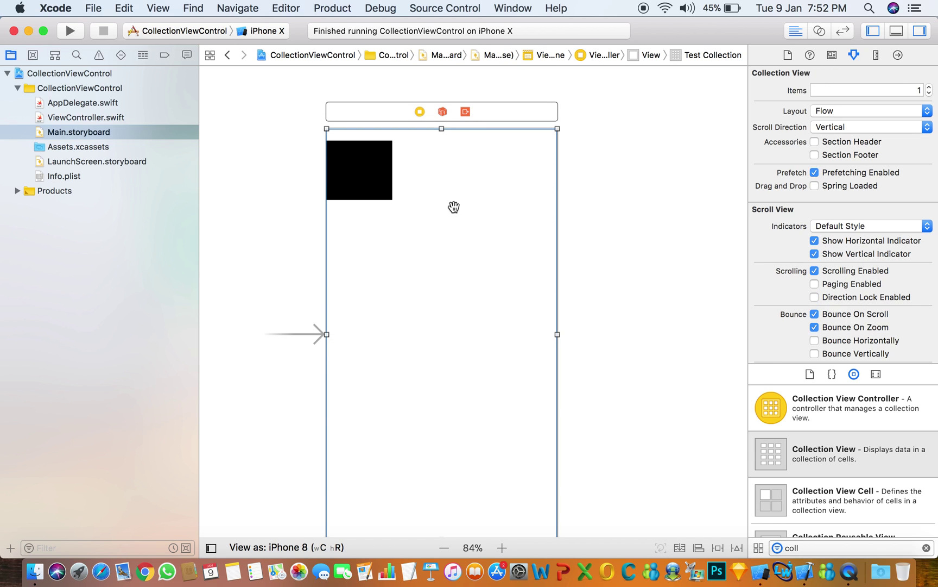
click(363, 182)
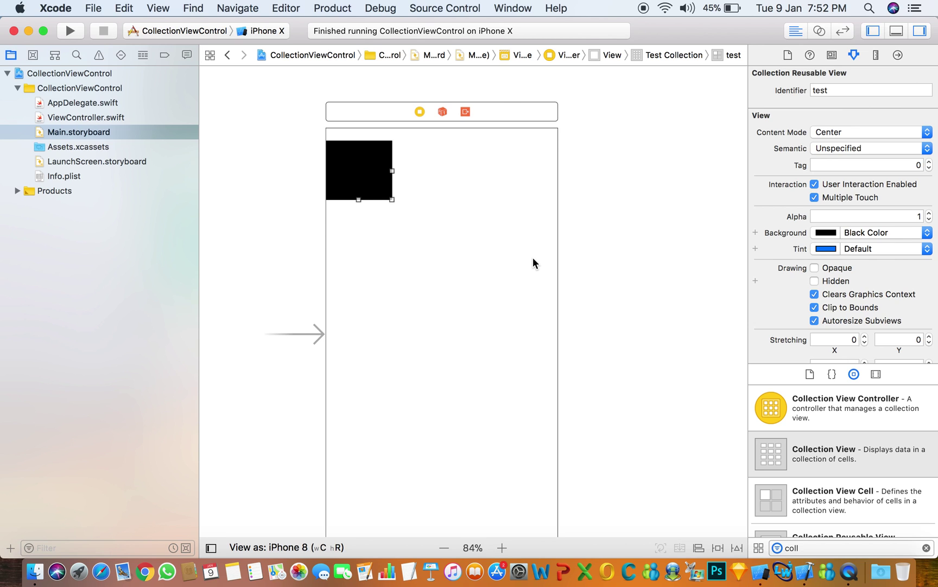
click(357, 217)
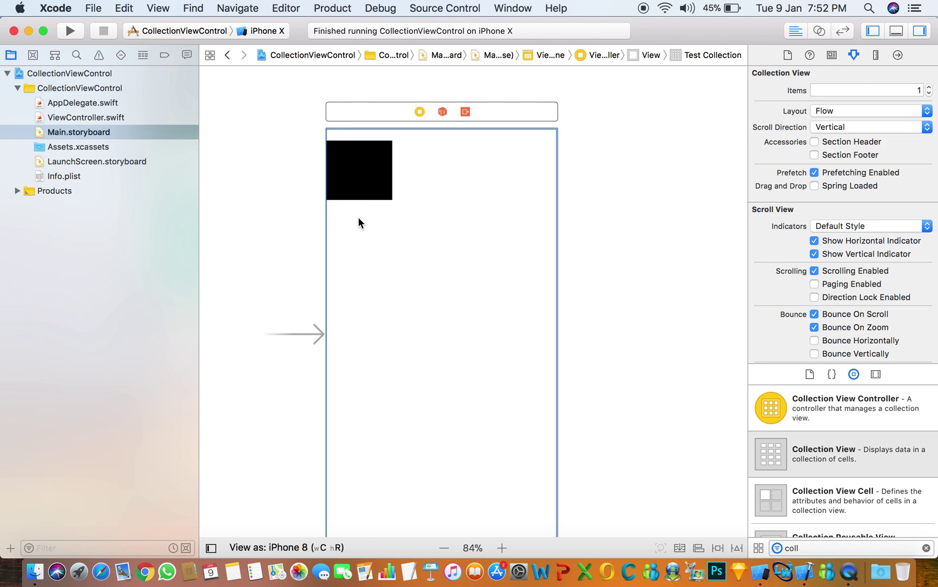
click(356, 186)
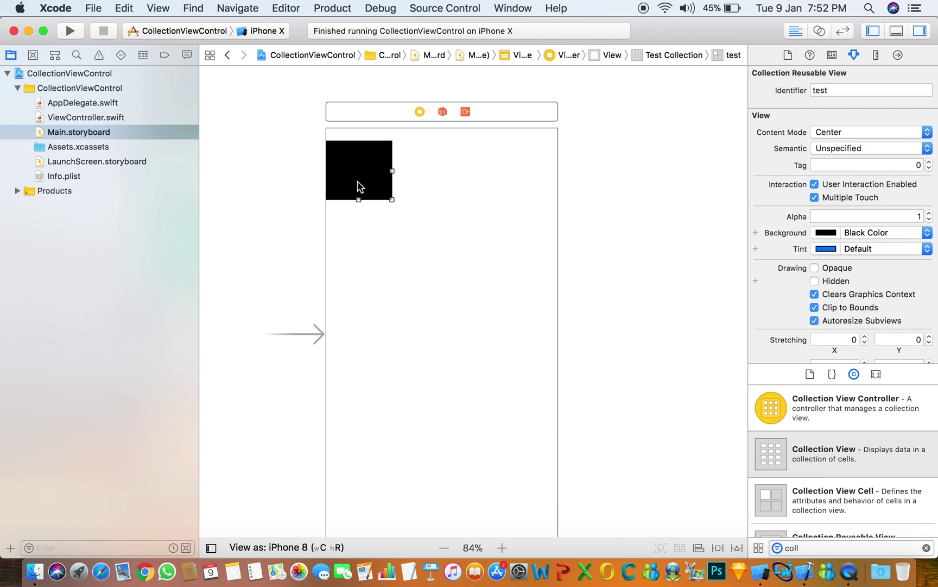
click(359, 301)
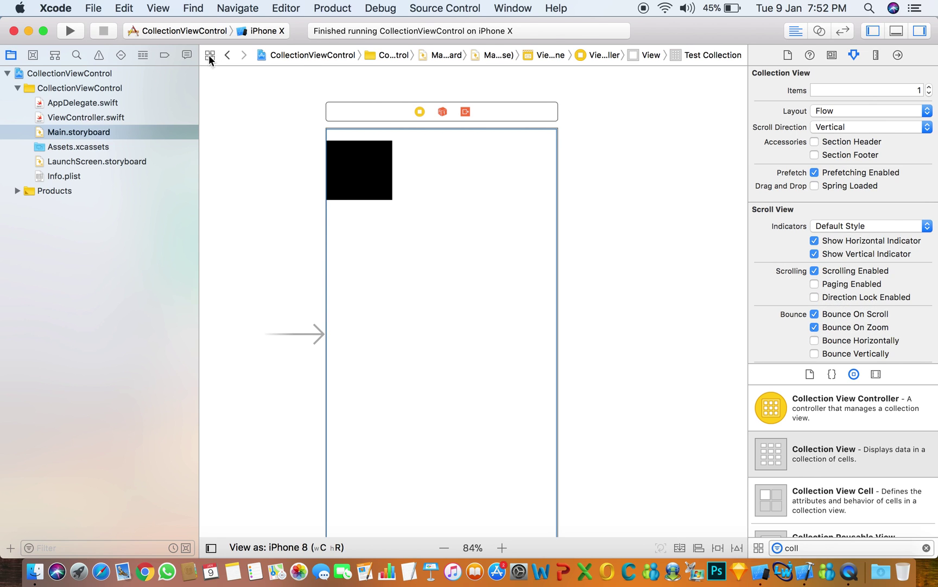
click(70, 33)
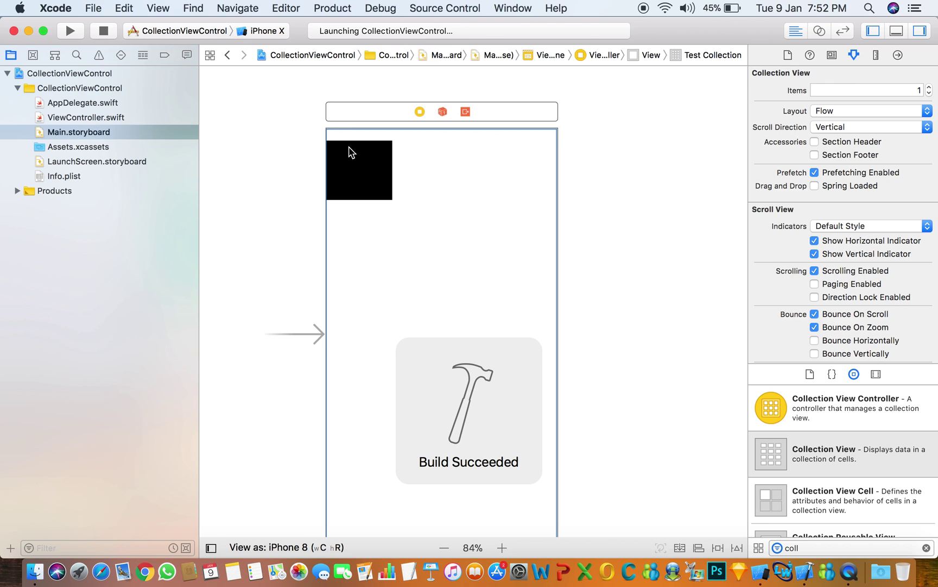